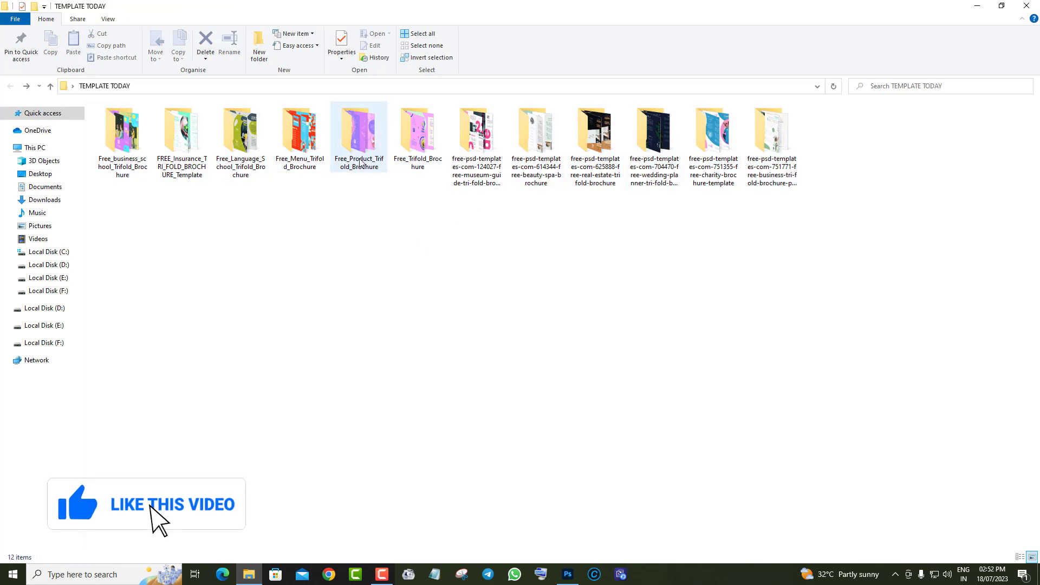
- Open the Free_Menu_Trifold_Brochure folder and look over its four menu brochure images
click(289, 153)
double_click(289, 152)
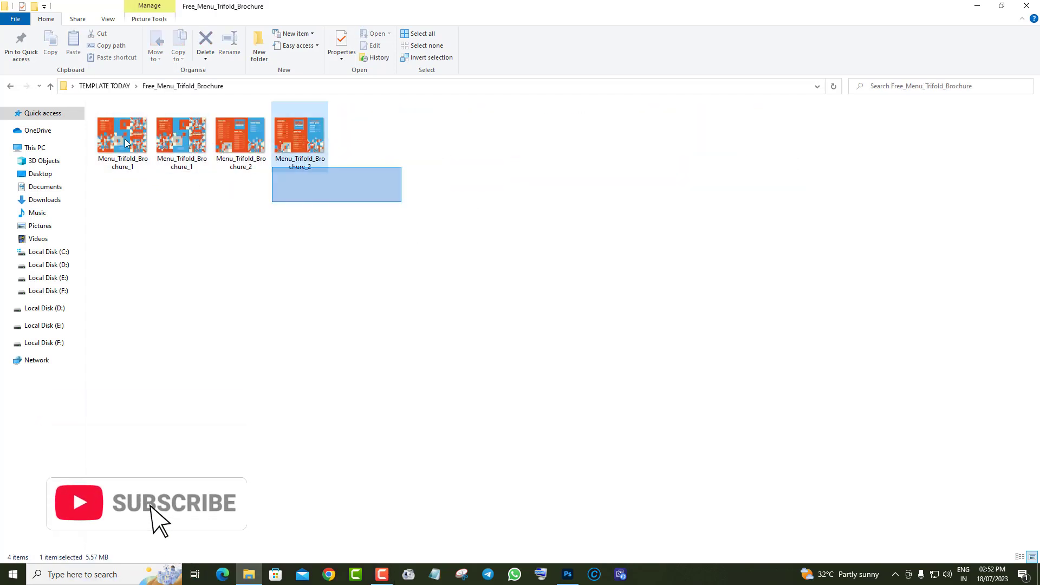
drag(272, 168, 95, 100)
click(200, 264)
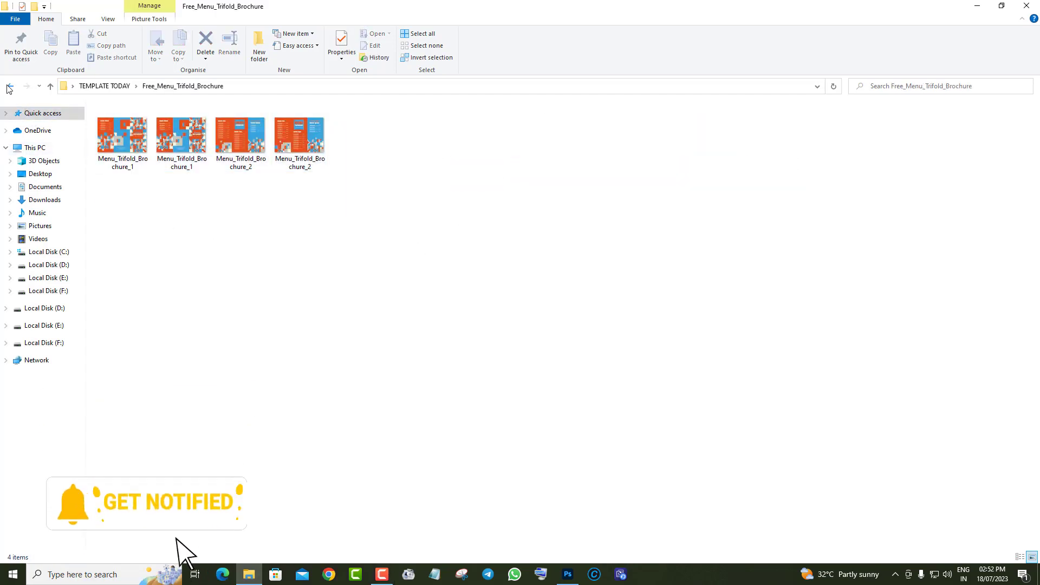
- Go back to TEMPLATE TODAY and open the Free_Language_School_Trifold_Brochure folder's four images
click(10, 86)
double_click(242, 136)
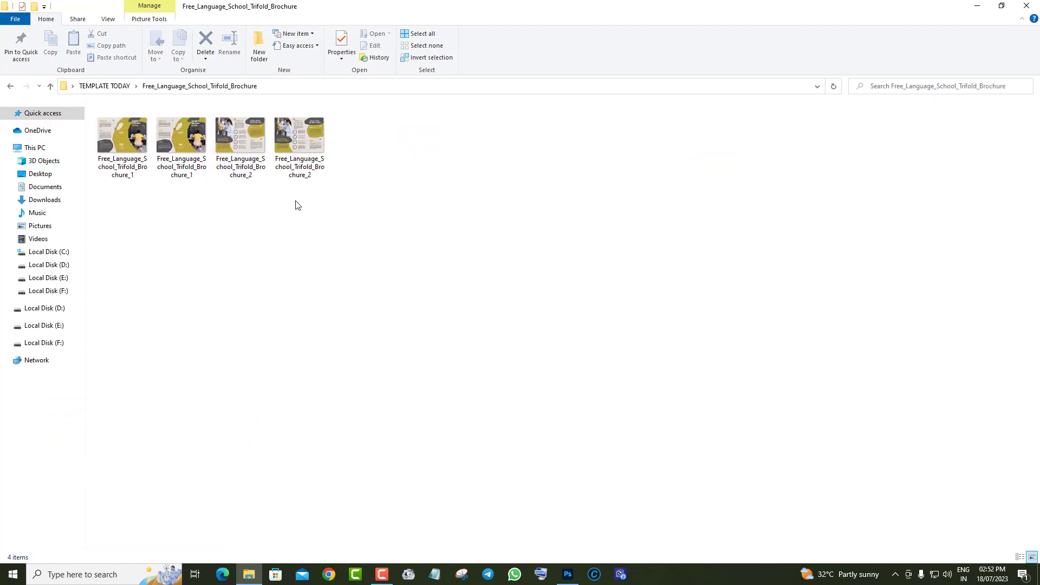
drag(132, 140, 95, 105)
click(225, 240)
- Return to TEMPLATE TODAY and preview both charity brochure pages in Photos
click(12, 88)
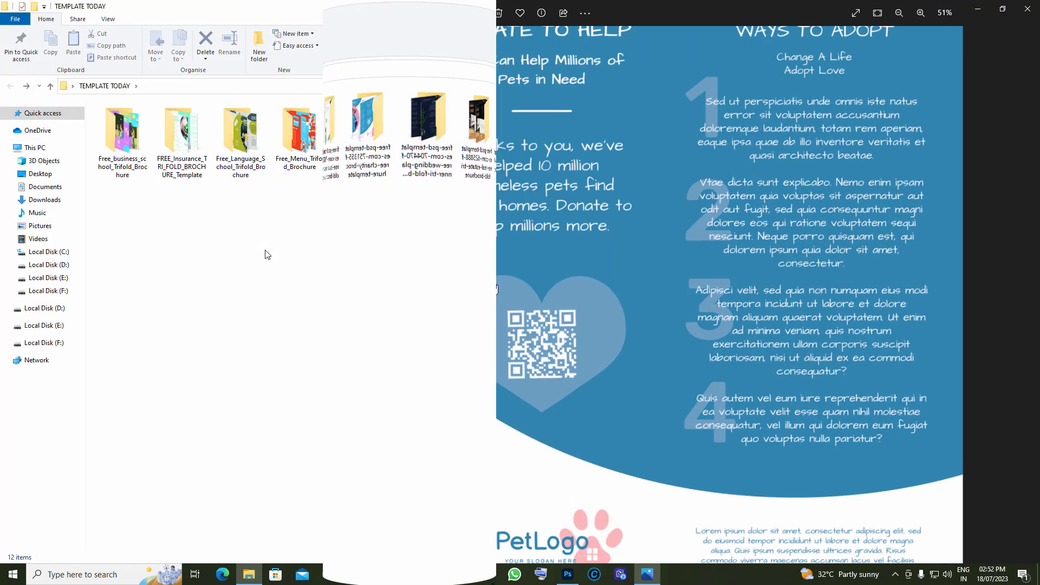
scroll(467, 391, down, 2)
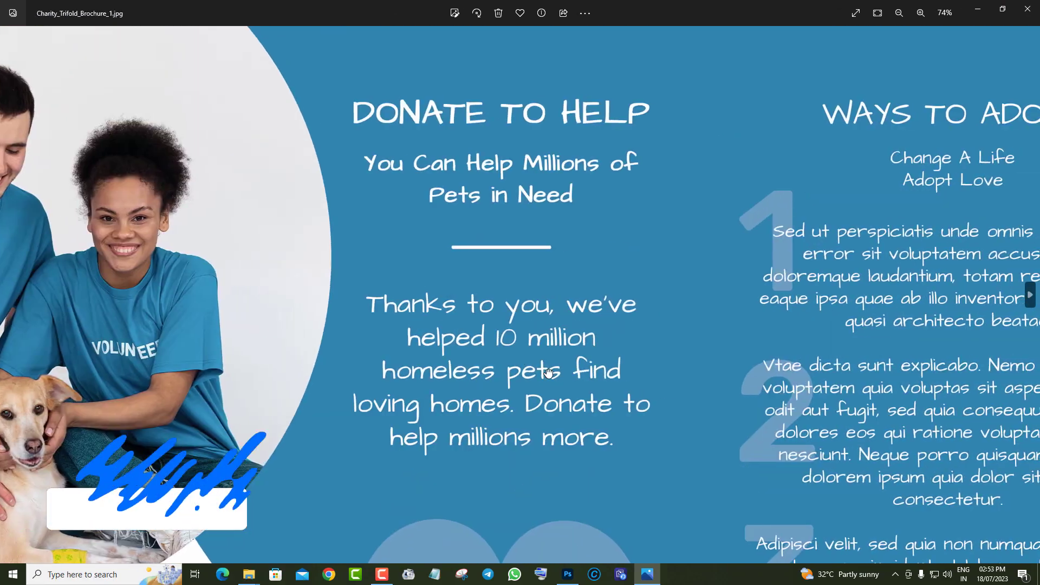
scroll(543, 377, down, 1)
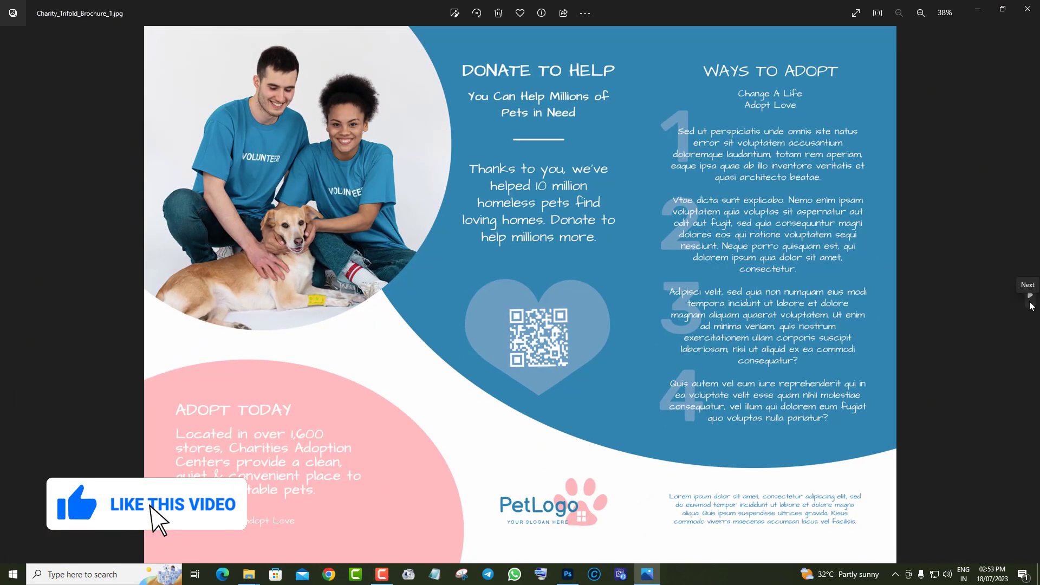
click(1031, 296)
scroll(816, 482, up, 3)
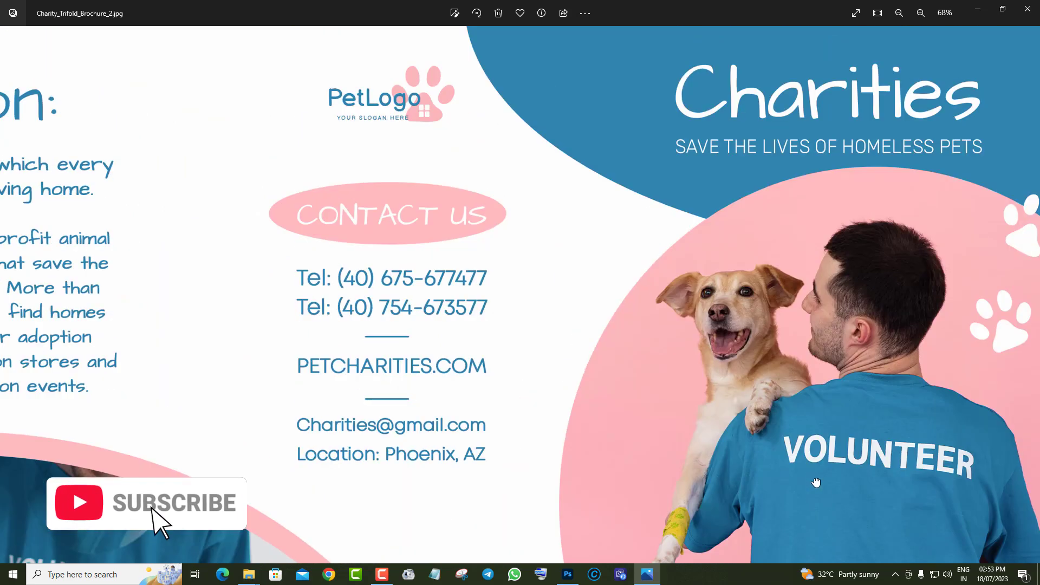
scroll(816, 482, down, 3)
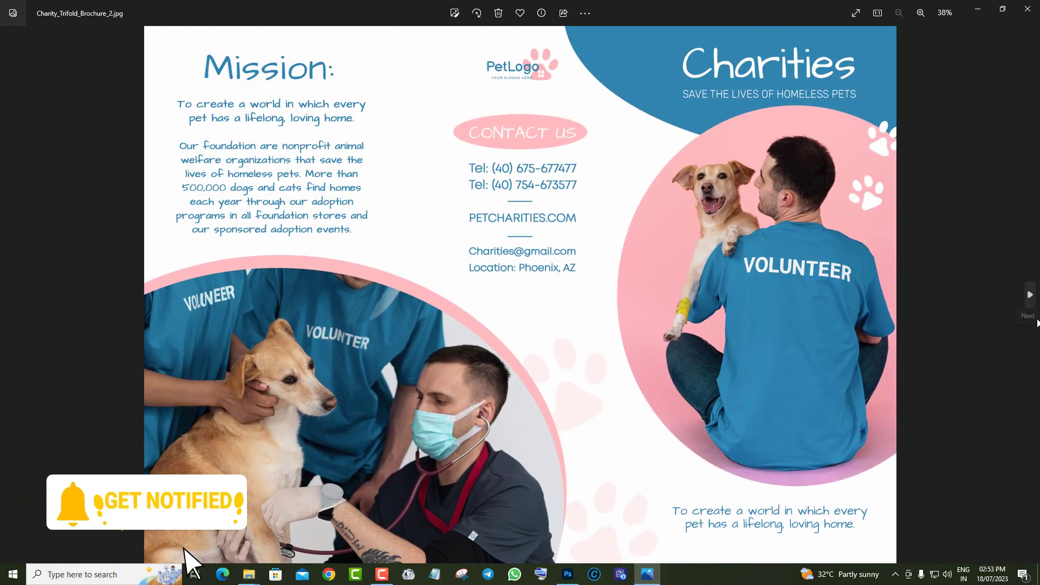
- Inspect the Free_Beauty_Brochure_Spa image's contact panel and its second spa page
click(1036, 321)
scroll(852, 349, up, 1)
drag(852, 349, 801, 261)
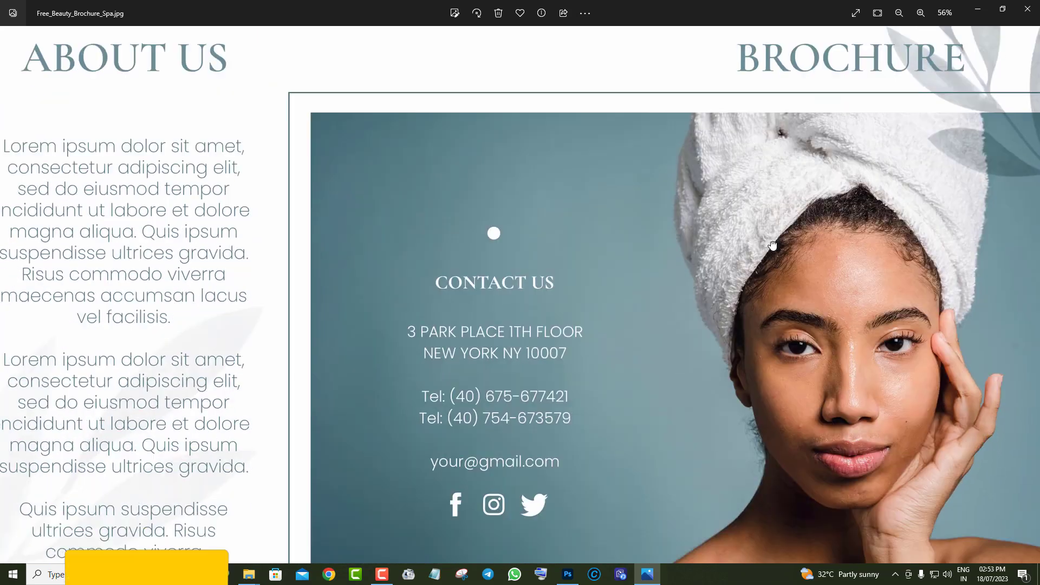
scroll(802, 261, down, 1)
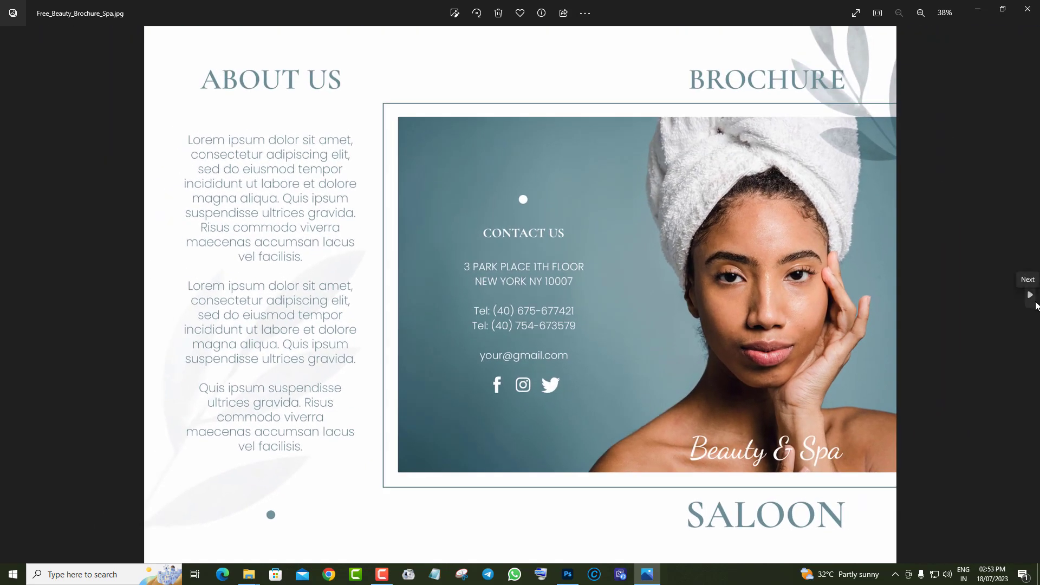
click(1036, 305)
scroll(901, 295, up, 2)
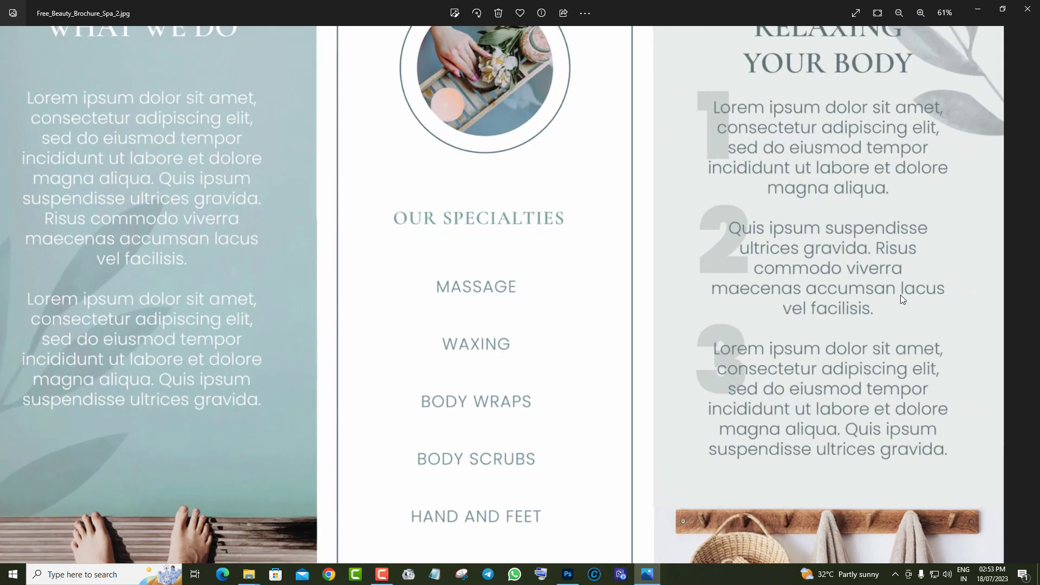
scroll(901, 295, down, 2)
- Zoom into the network business brochure template's contact section
click(1029, 296)
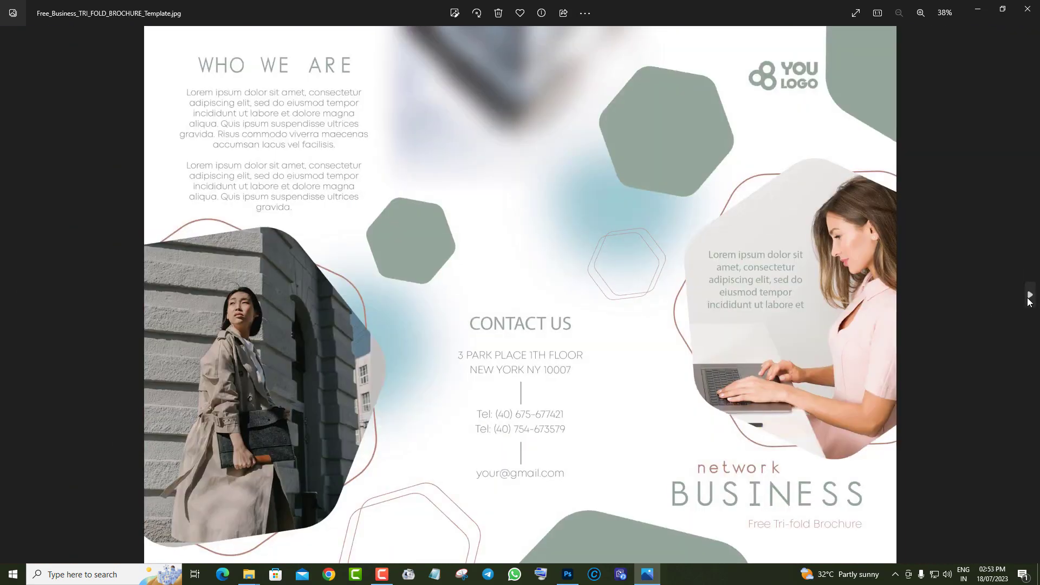
scroll(853, 305, up, 3)
drag(852, 397, 931, 97)
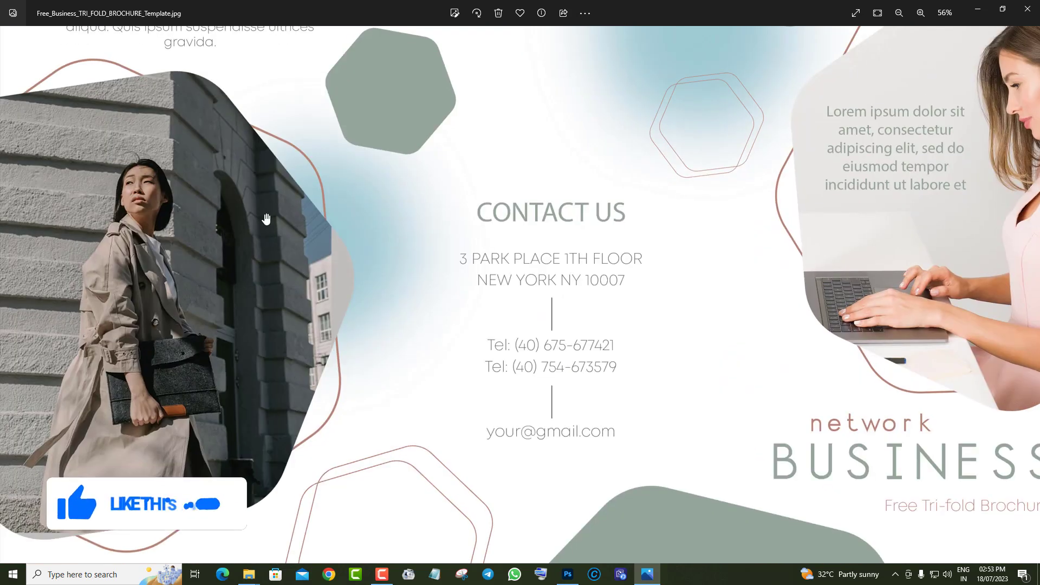
scroll(519, 216, down, 2)
scroll(524, 325, down, 1)
scroll(524, 325, down, 2)
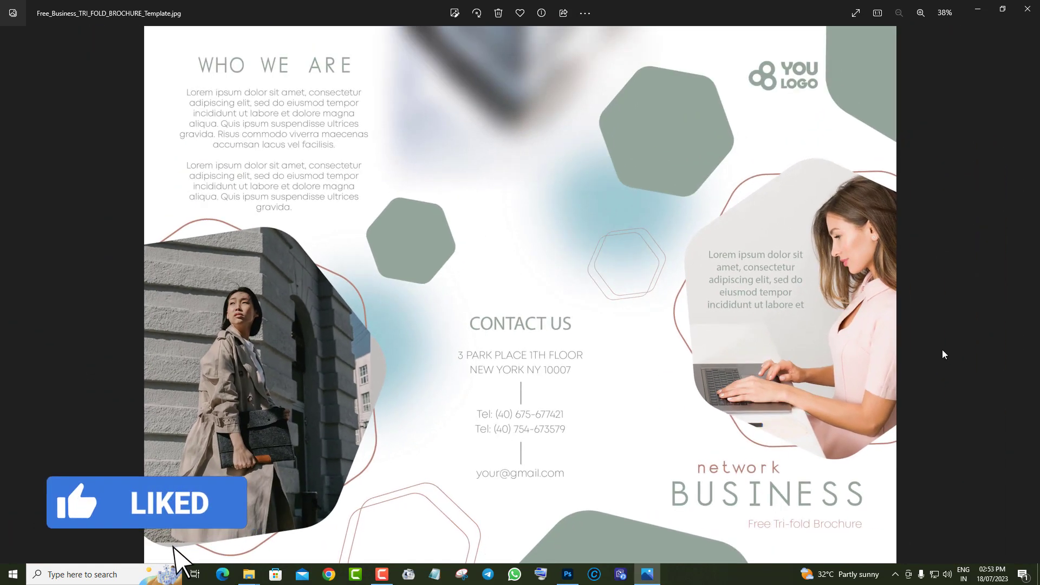
- Inspect numbered sections 2 and 3 on the second business template page
click(1029, 295)
scroll(652, 328, up, 2)
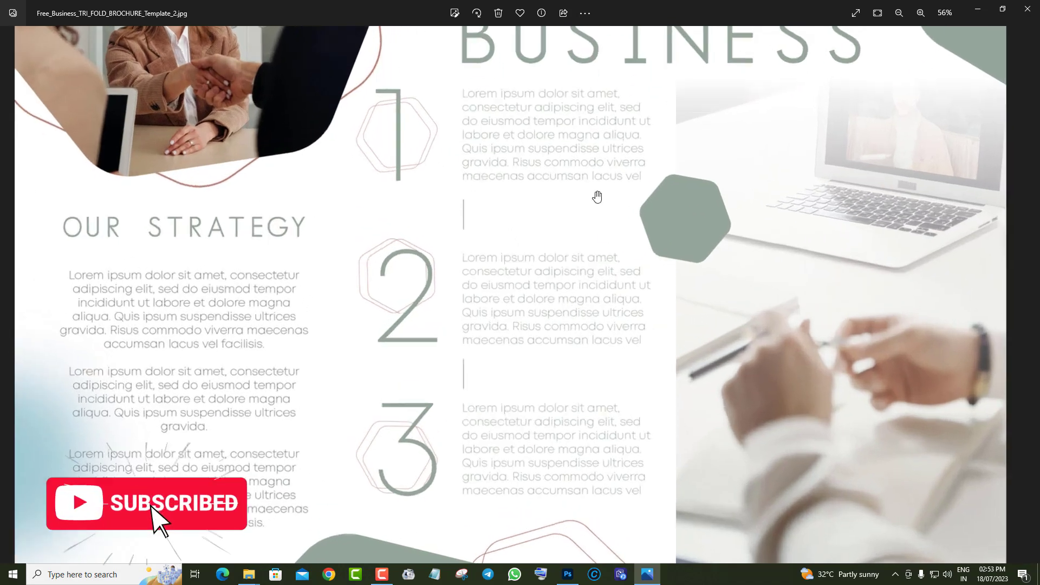
drag(556, 405, 497, 156)
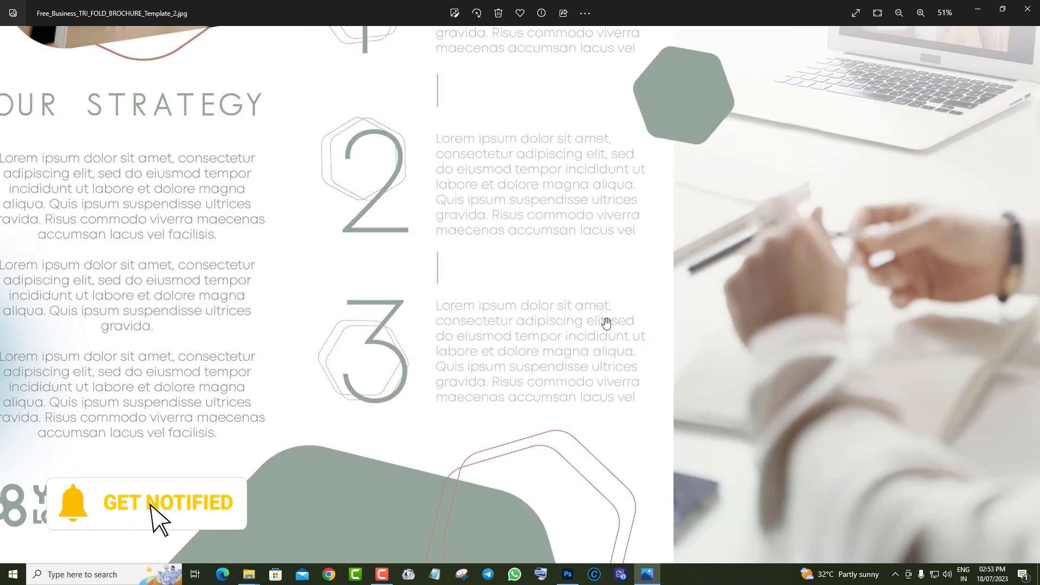
scroll(606, 323, down, 2)
- Zoom into the lower content of both business school brochure pages
click(1033, 308)
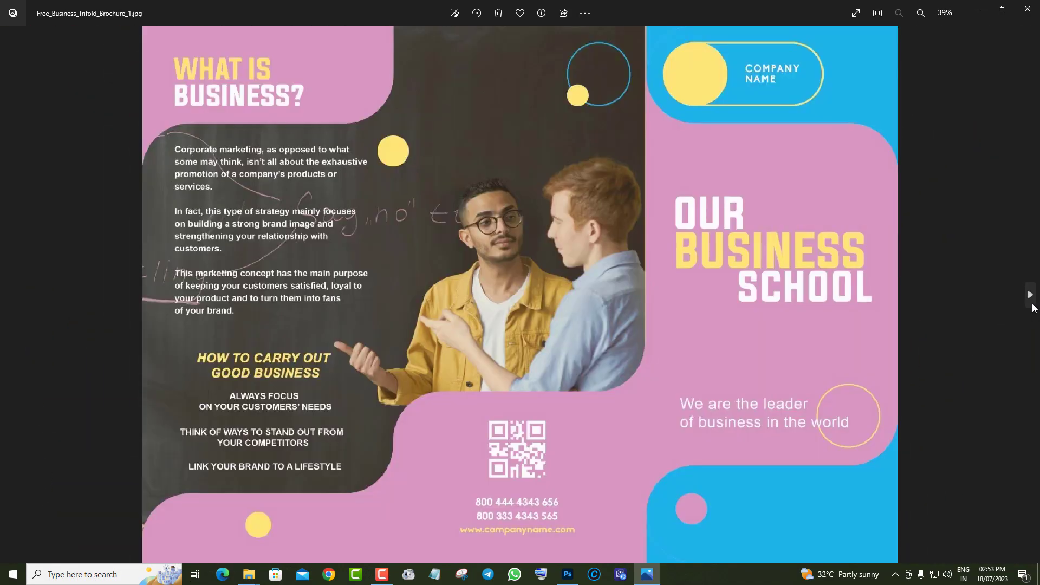
scroll(698, 309, up, 2)
drag(704, 542, 715, 304)
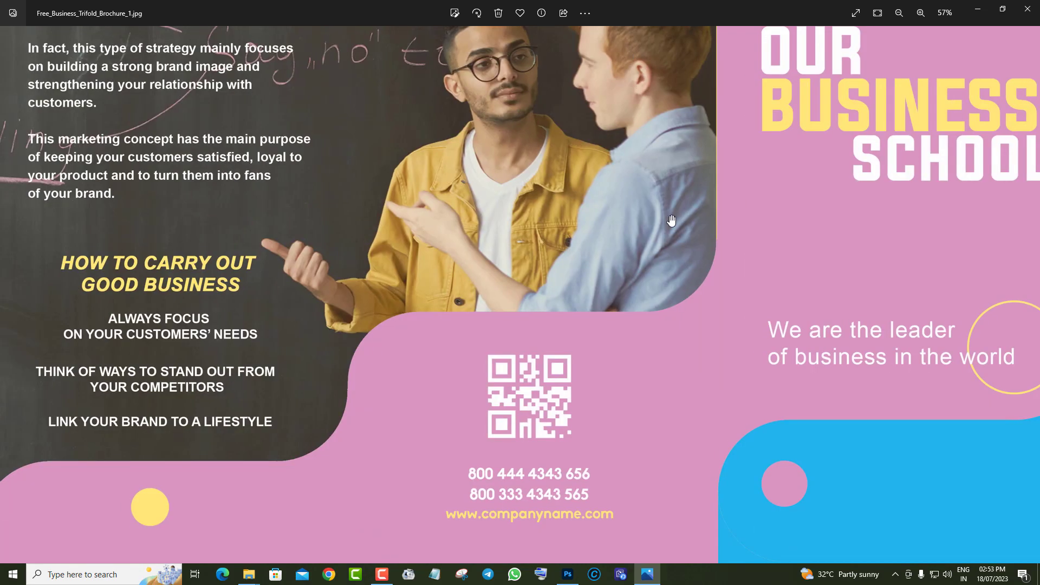
scroll(773, 413, down, 2)
click(1031, 297)
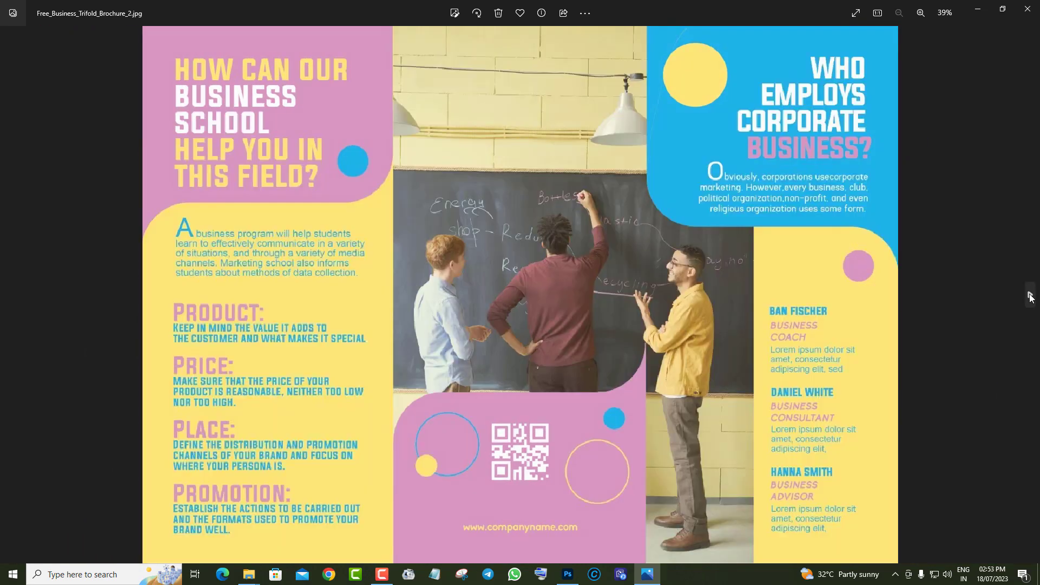
scroll(877, 310, up, 1)
drag(837, 441, 837, 257)
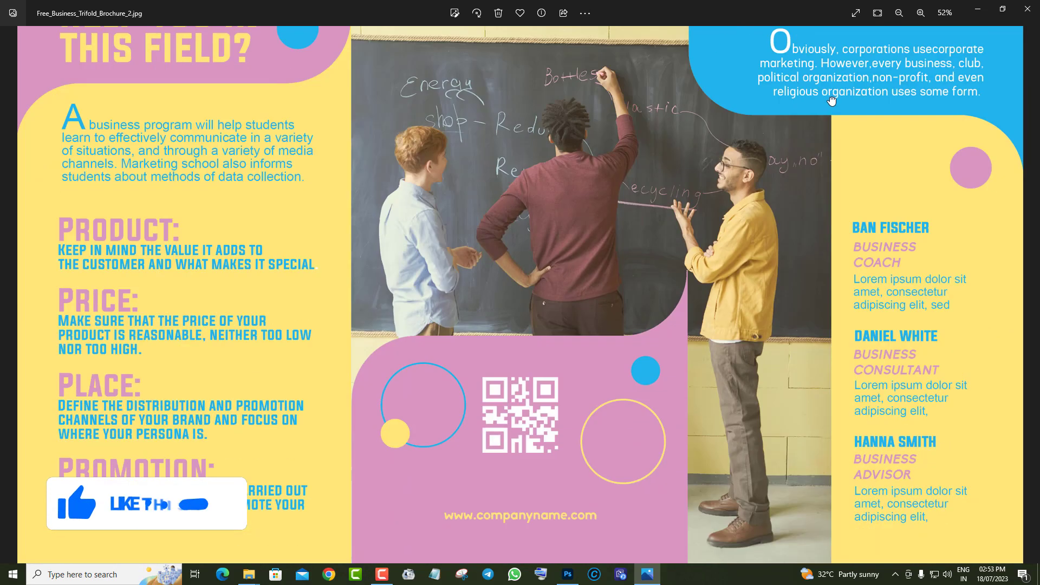
scroll(835, 329, down, 1)
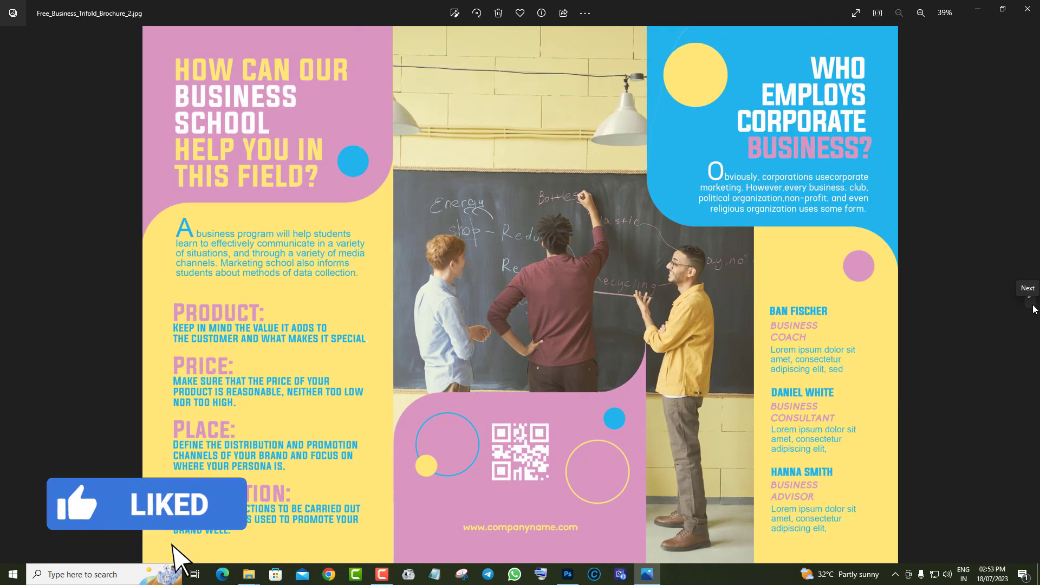
- Inspect the insurance brochure's Mission and service sections and its second page's lower panels
click(1033, 309)
scroll(894, 444, up, 1)
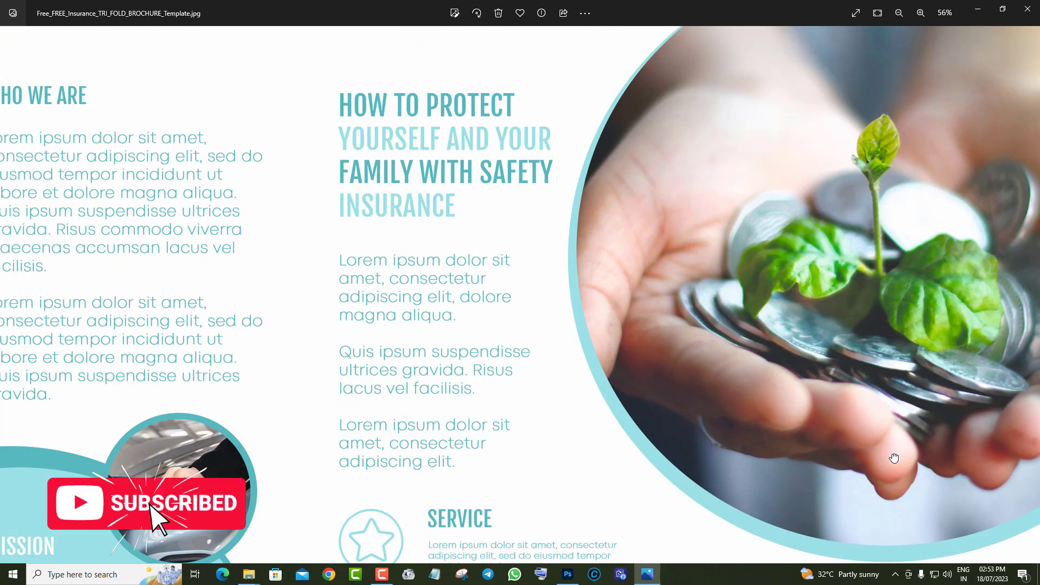
drag(894, 458, 955, 208)
scroll(630, 459, down, 2)
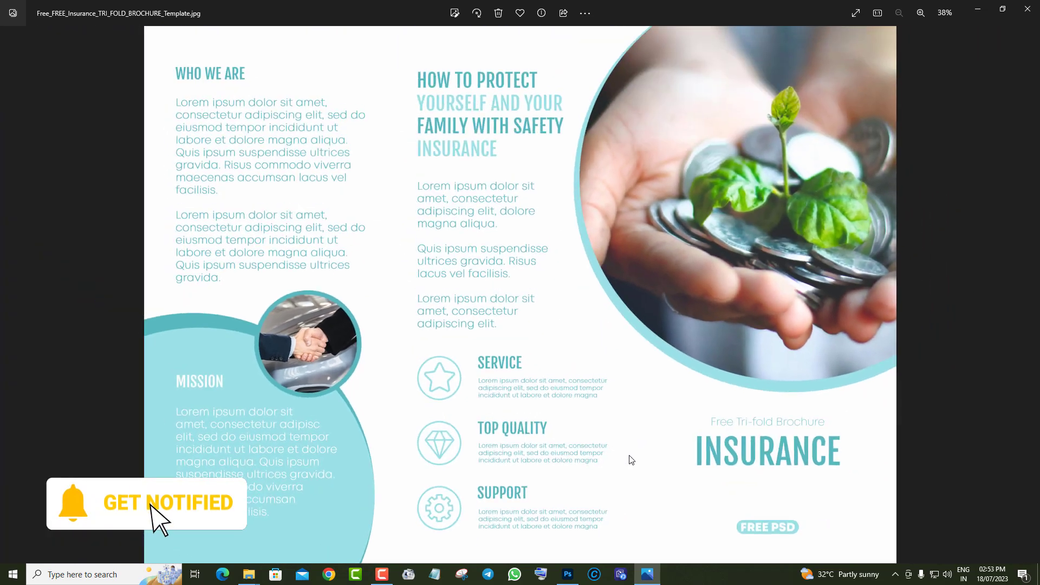
click(1029, 294)
scroll(729, 274, up, 2)
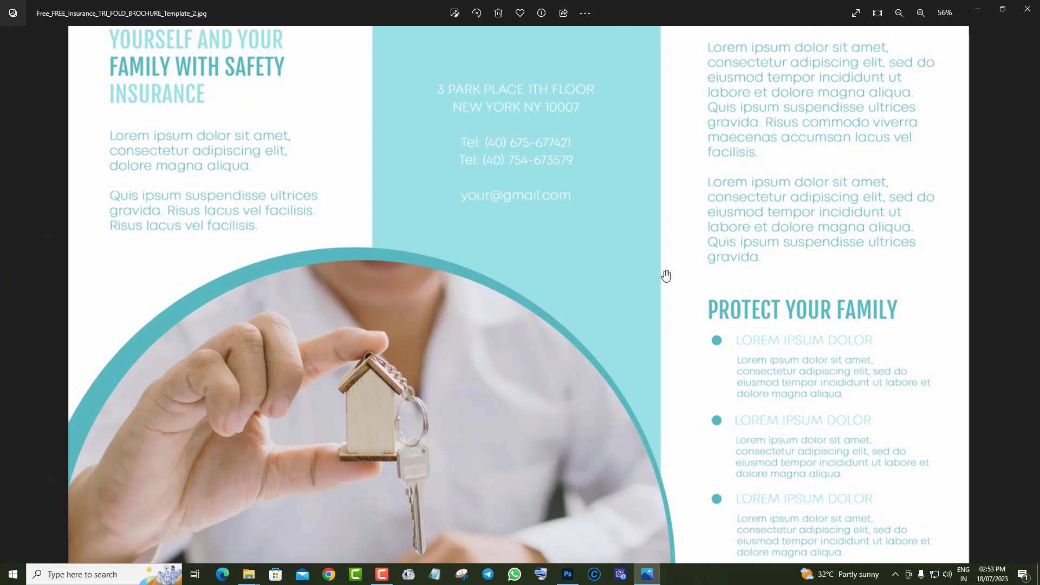
mouse_move(639, 436)
mouse_down()
mouse_move(641, 200)
mouse_move(671, 102)
mouse_up()
scroll(739, 339, down, 2)
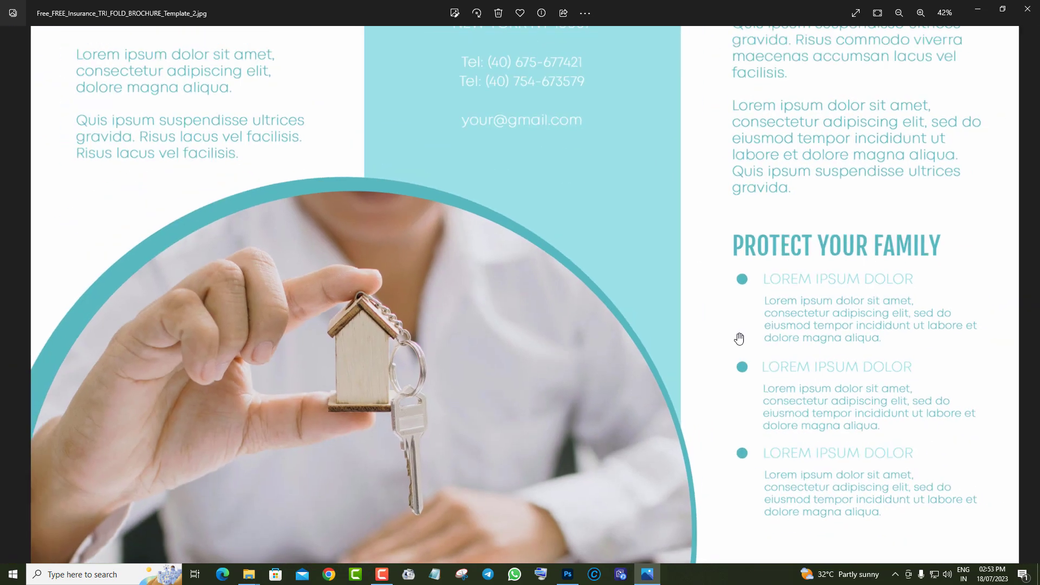
- Zoom in on both museum guide brochure pages
click(1028, 294)
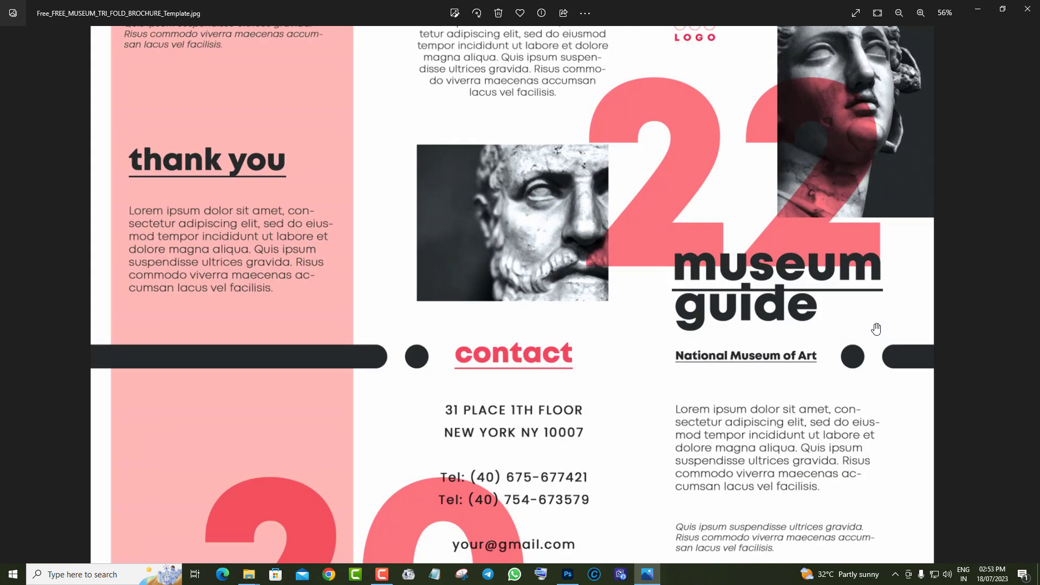
scroll(818, 535, up, 2)
scroll(708, 395, down, 2)
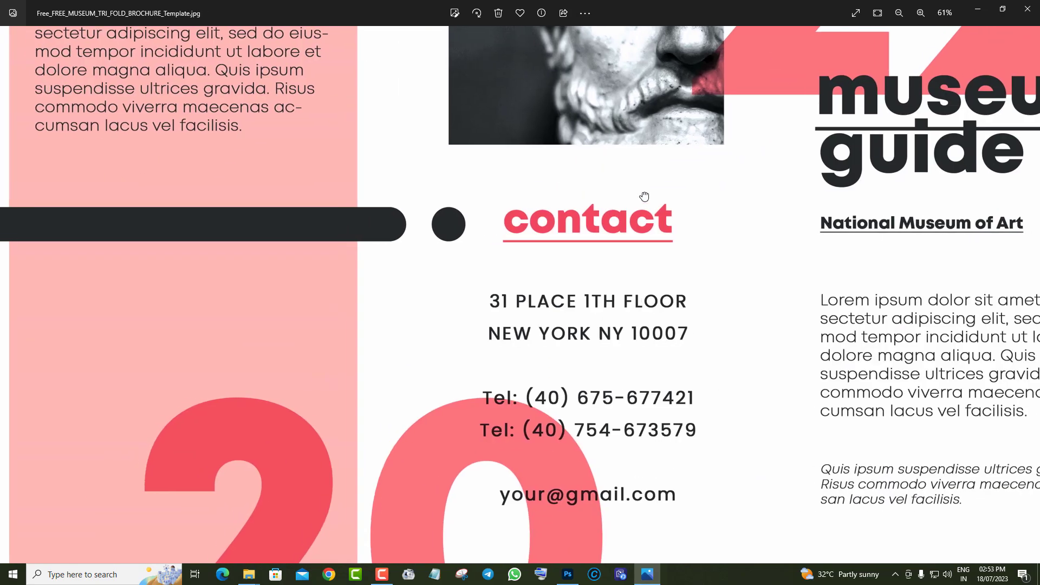
scroll(640, 260, down, 1)
scroll(637, 324, down, 2)
click(1029, 294)
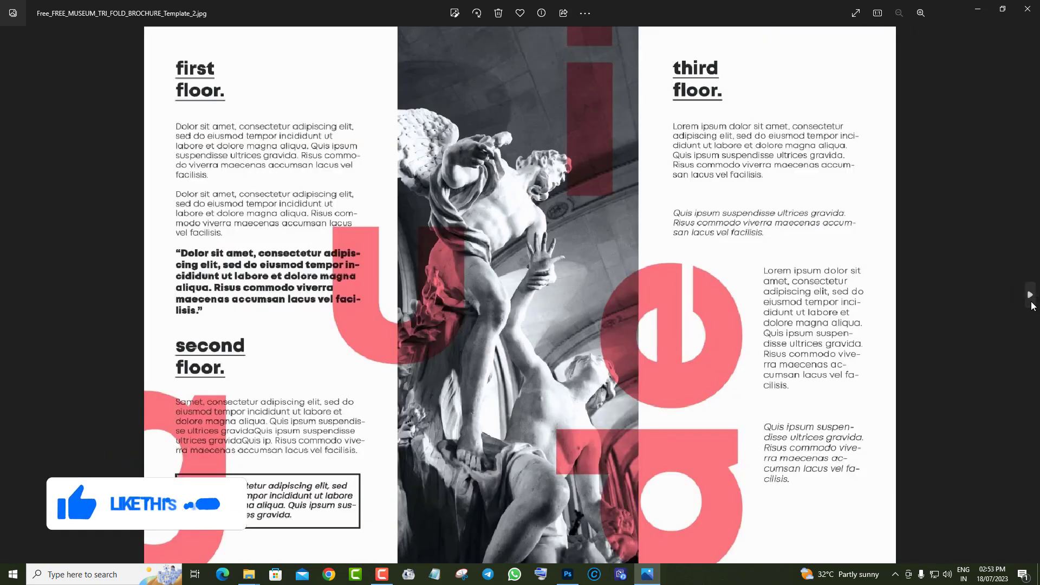
scroll(765, 255, up, 2)
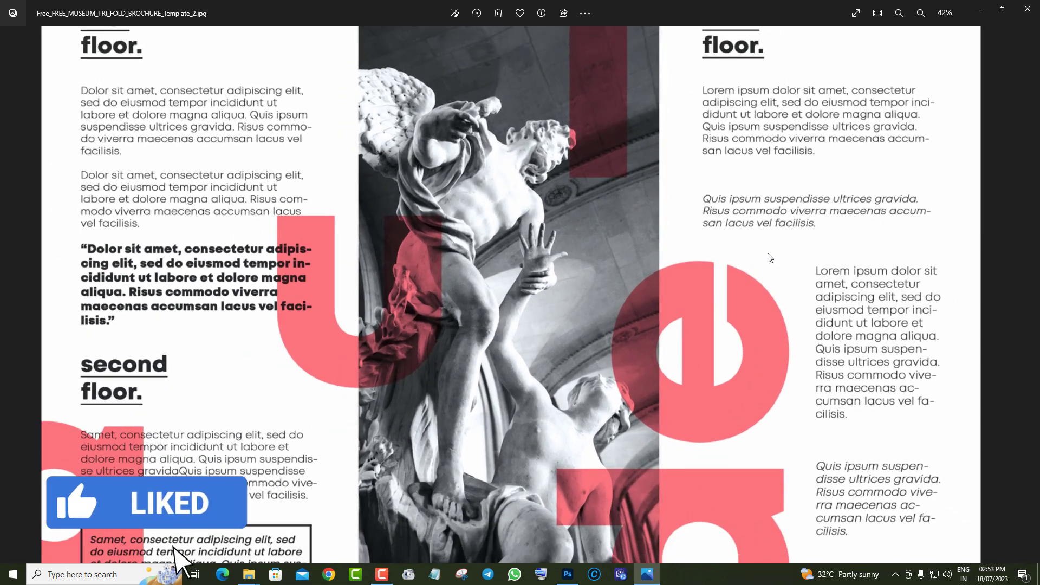
scroll(768, 255, down, 2)
click(1033, 303)
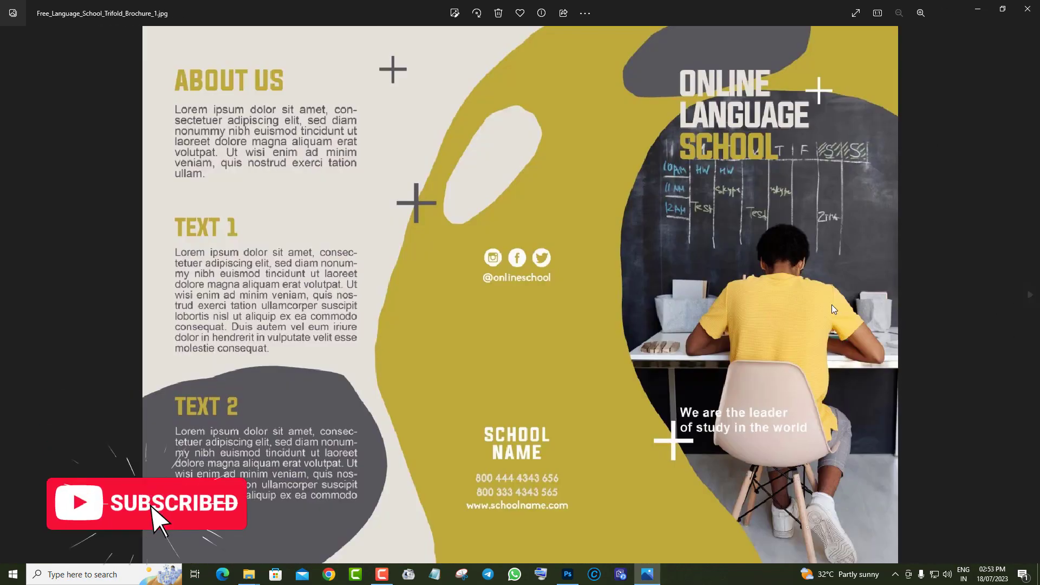
- Zoom and pan across the first language school brochure
scroll(833, 310, up, 2)
scroll(752, 375, down, 3)
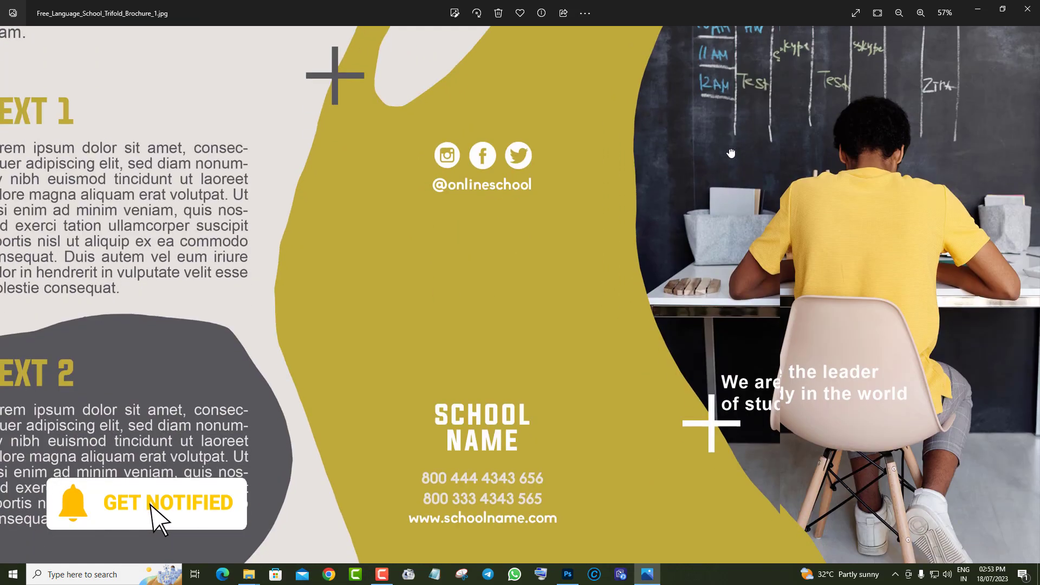
scroll(738, 384, left, 2)
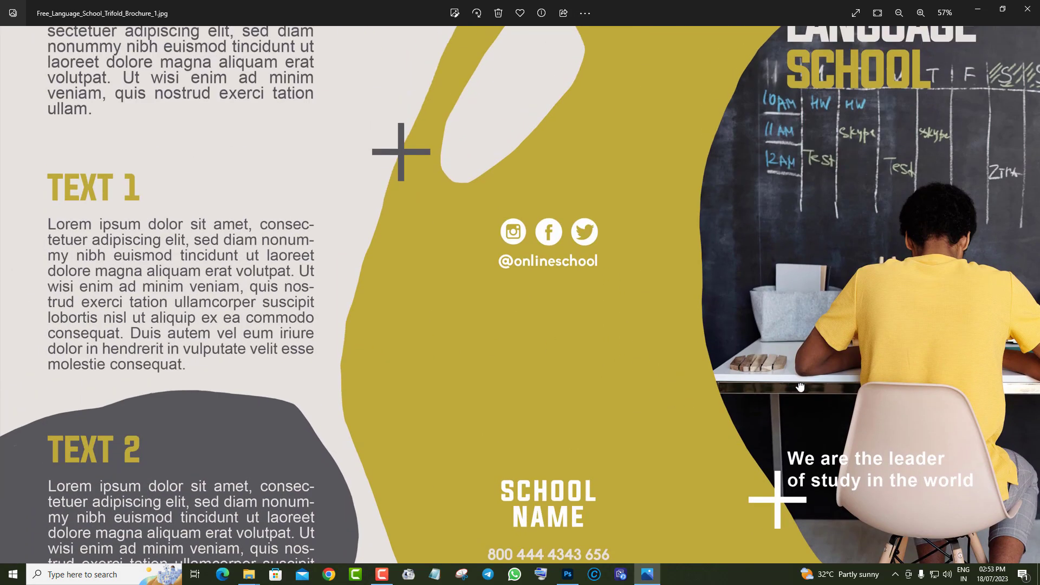
scroll(1000, 374, down, 2)
- Inspect the second language school brochure's left panel and numbered circles
click(1030, 296)
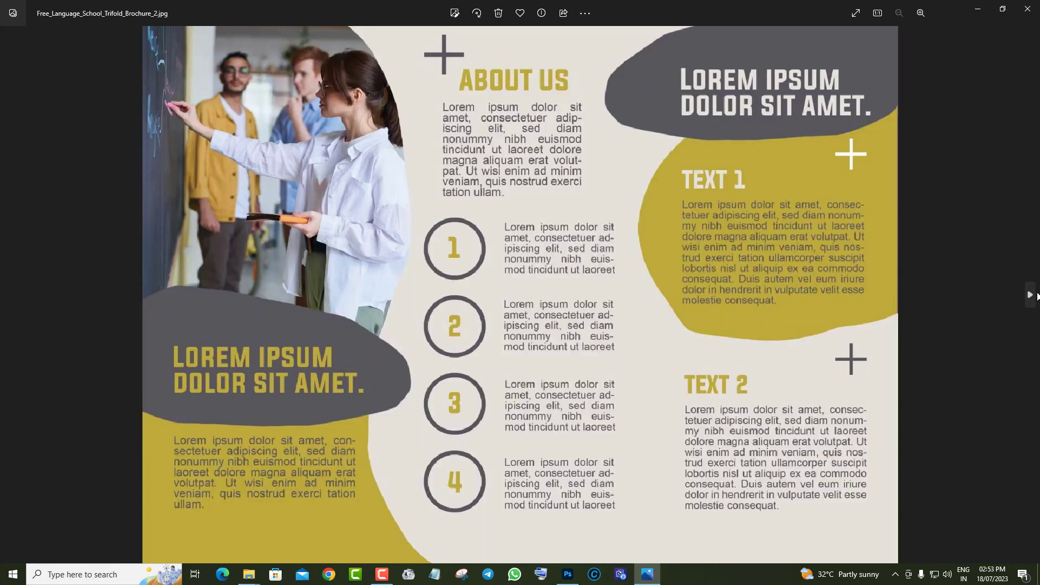
scroll(499, 356, up, 2)
mouse_move(471, 274)
mouse_down()
mouse_move(471, 436)
mouse_move(268, 73)
mouse_up()
scroll(268, 72, down, 2)
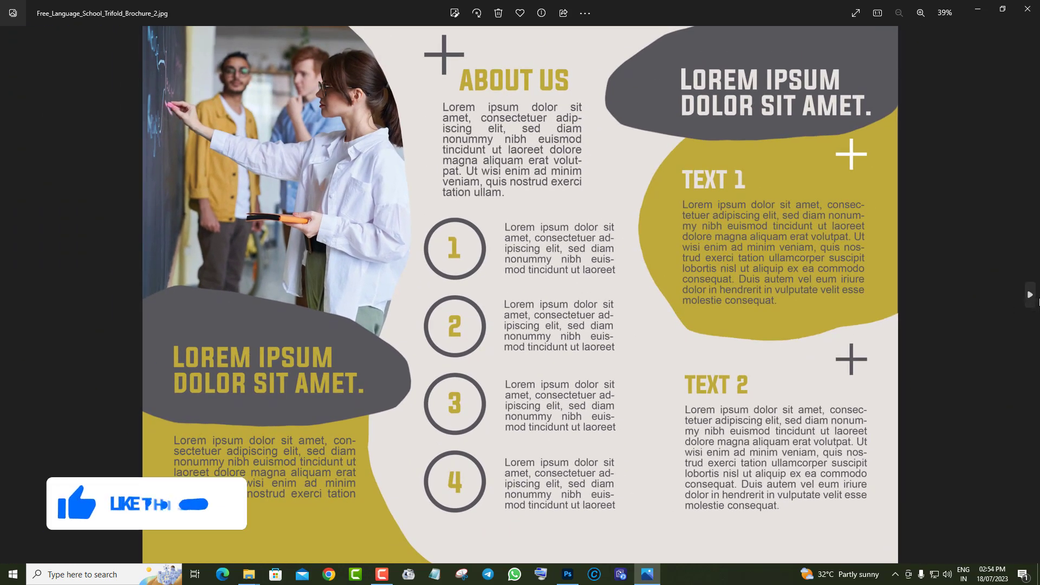
- Check the first real estate brochure's About Us section, then bring up the second
click(1029, 295)
scroll(457, 233, up, 2)
mouse_move(456, 233)
mouse_down()
mouse_move(457, 386)
mouse_move(576, 252)
mouse_move(300, 65)
mouse_up()
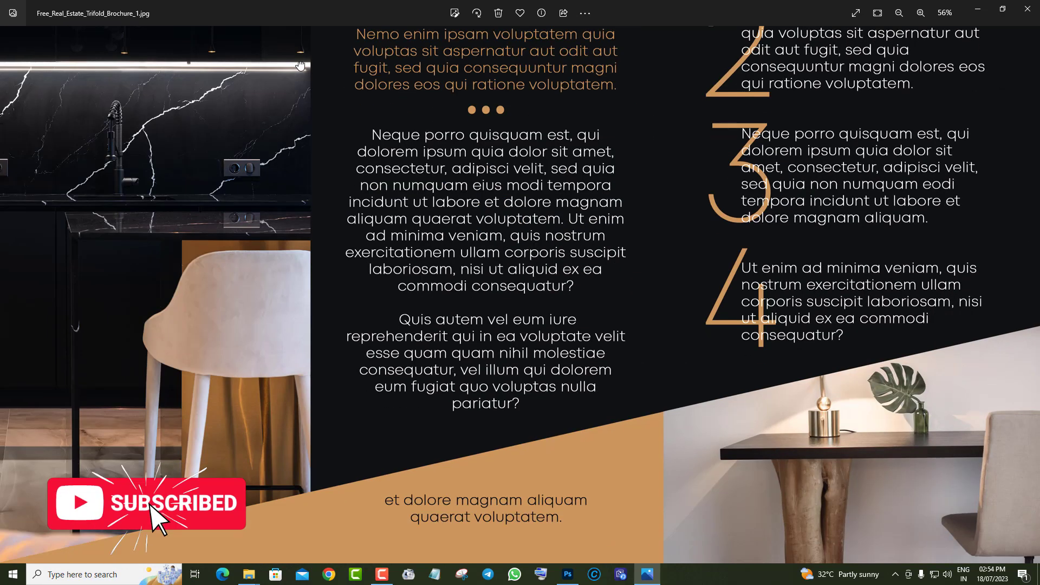
scroll(558, 265, down, 3)
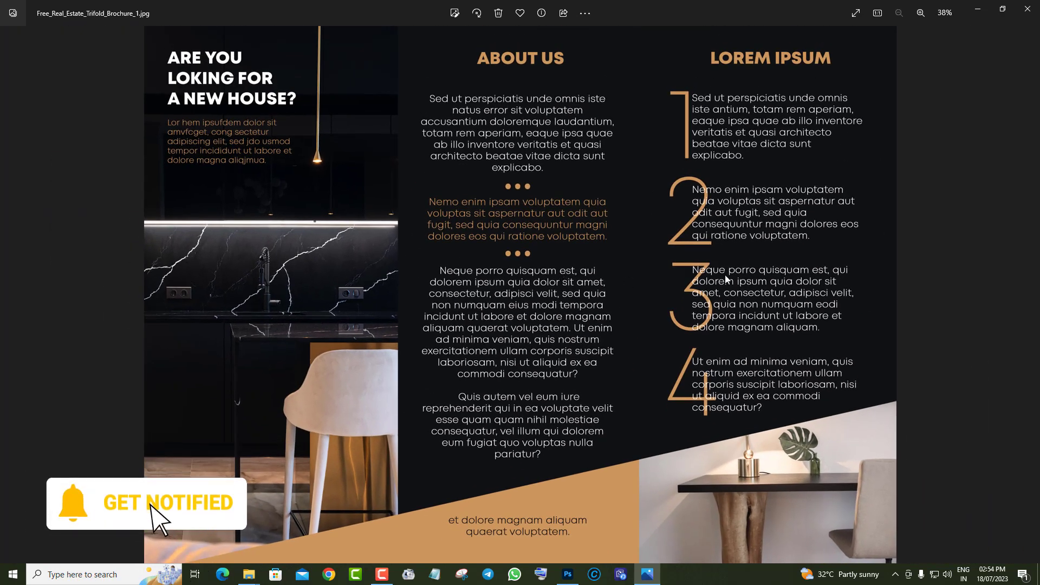
click(1029, 294)
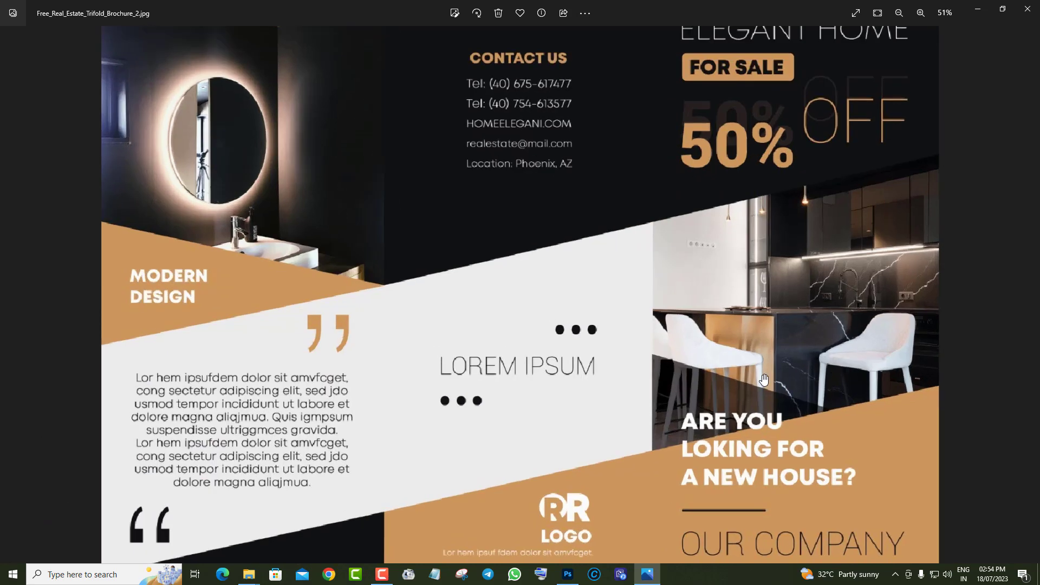
scroll(643, 416, up, 2)
- Zoom into the lower middle of the second real estate brochure
scroll(952, 367, up, 2)
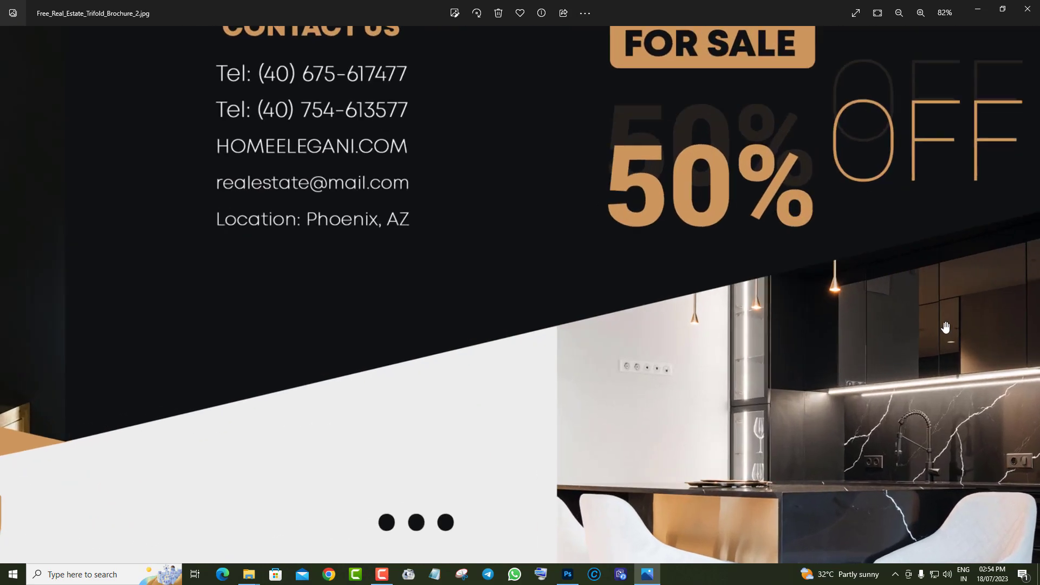
mouse_move(768, 375)
mouse_down()
mouse_move(688, 264)
mouse_move(710, 118)
mouse_up()
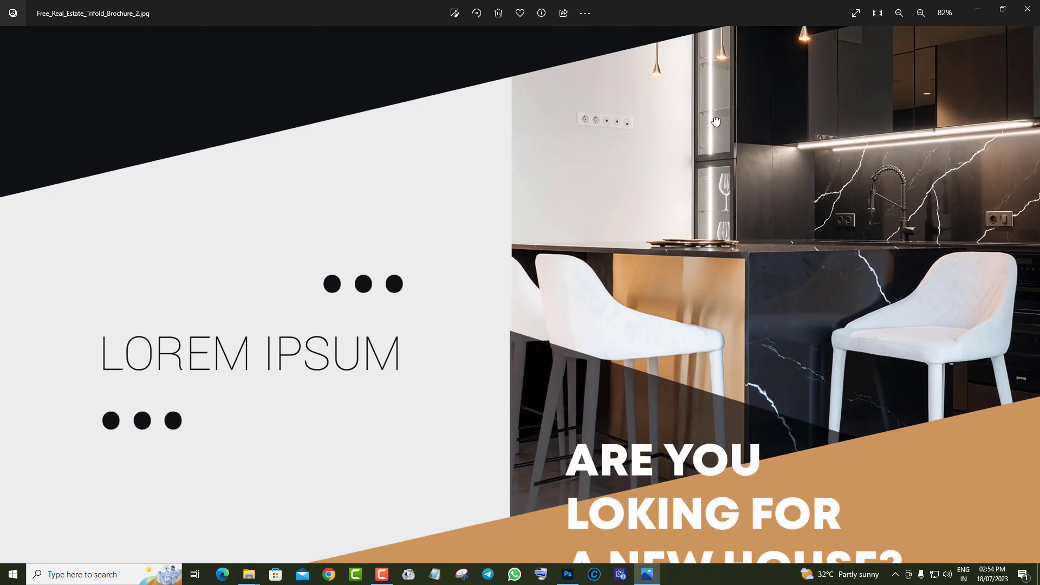
scroll(506, 211, down, 2)
scroll(743, 372, down, 2)
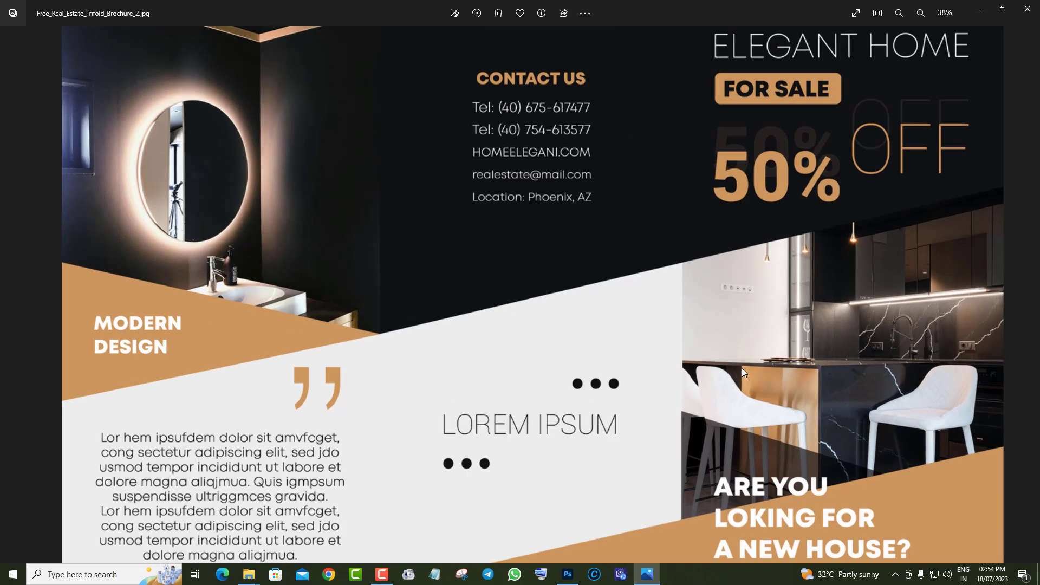
- Inspect the About Us section of the pink avocado breakfast brochure
click(1031, 297)
scroll(668, 327, up, 2)
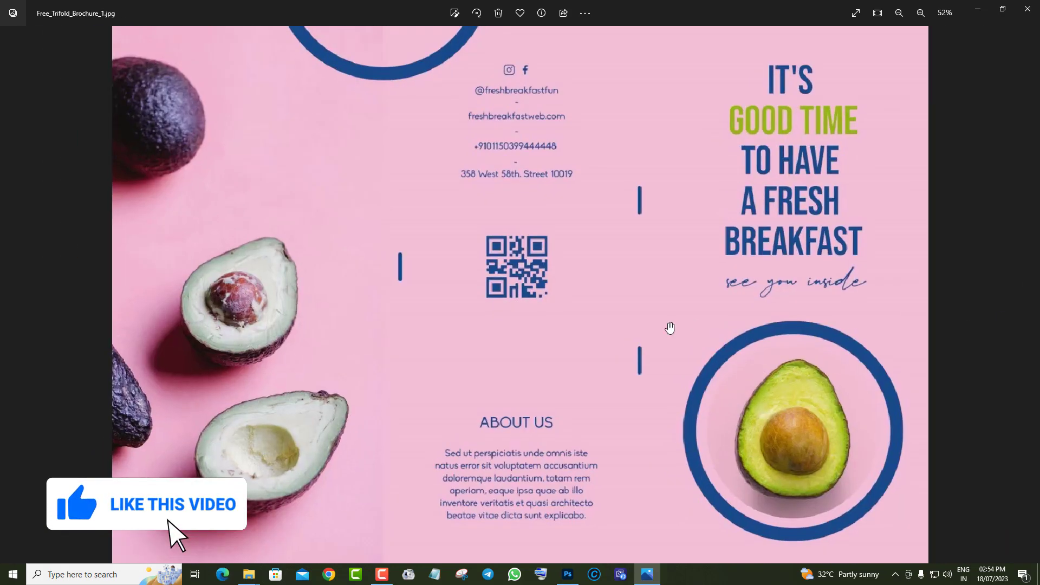
drag(704, 410, 713, 148)
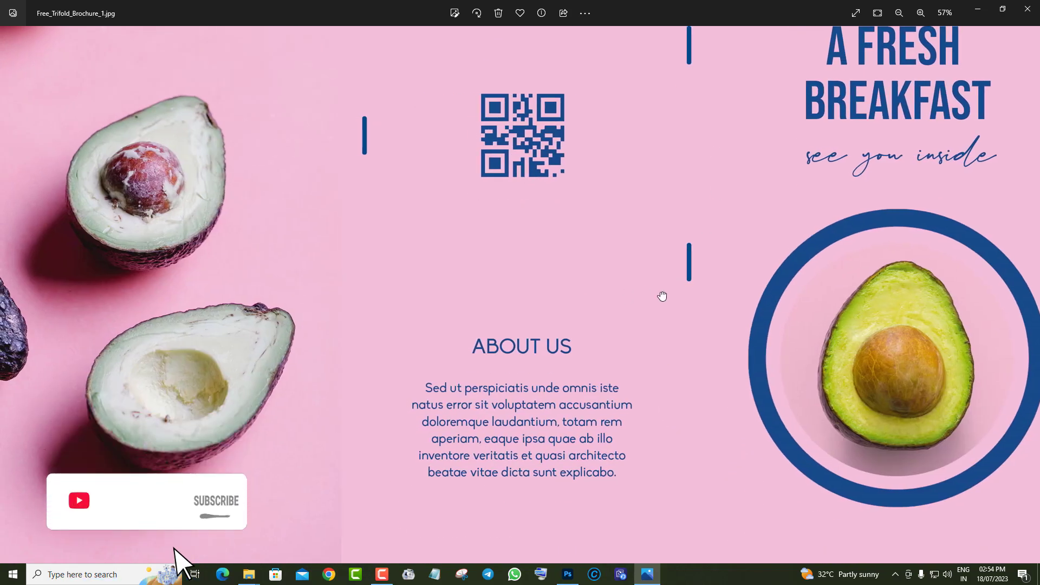
scroll(864, 304, down, 2)
scroll(856, 332, down, 1)
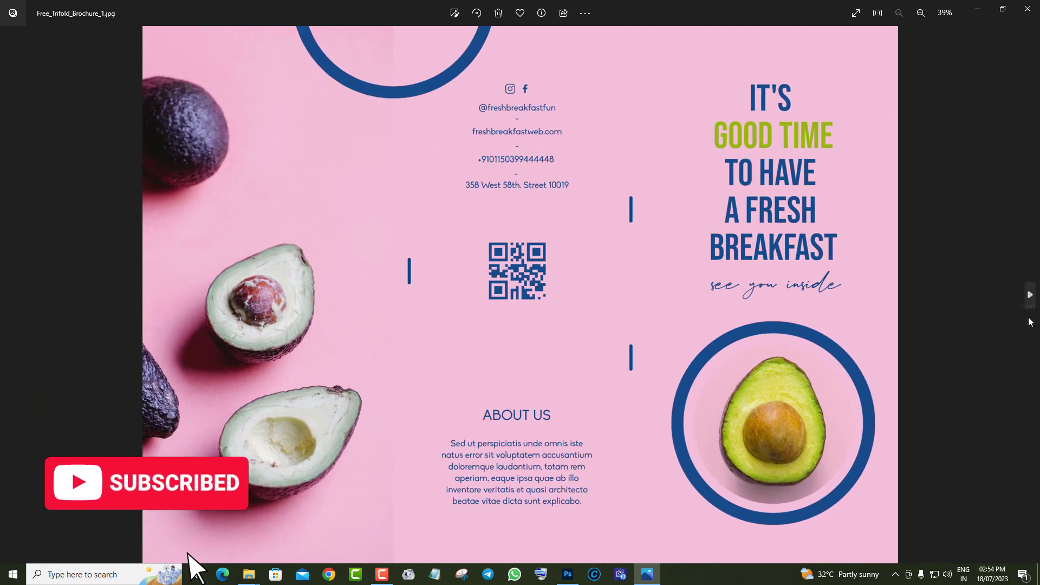
- Zoom into the next breakfast brochure's papaya, opening hours and menu
click(1029, 298)
scroll(710, 371, up, 2)
mouse_move(687, 332)
mouse_down()
mouse_move(678, 424)
mouse_move(807, 170)
mouse_up()
scroll(731, 320, down, 2)
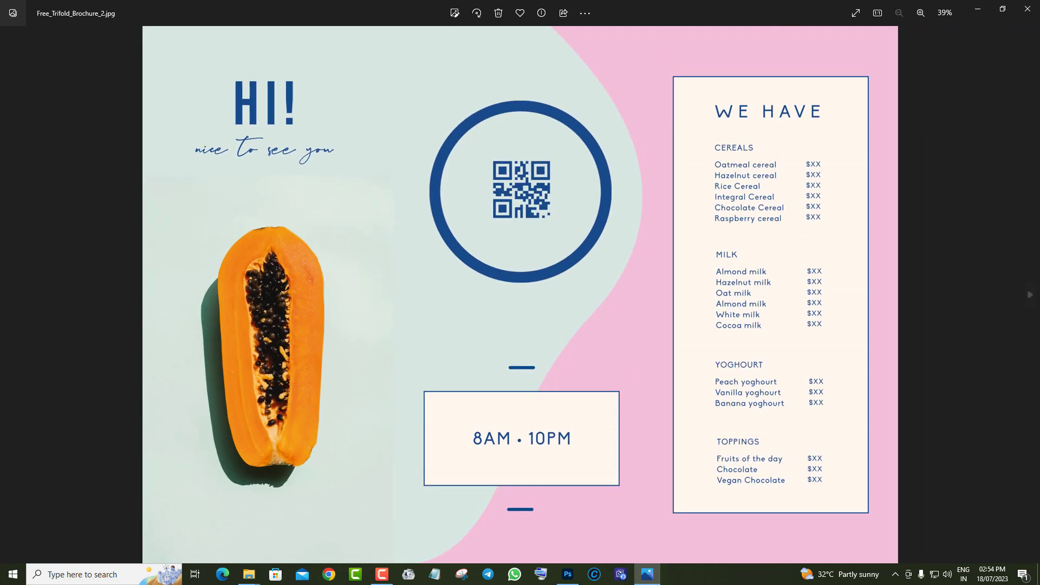
- Zoom into the first wedding planner brochure's body text and leaf artwork
click(1029, 294)
scroll(699, 365, up, 1)
scroll(733, 411, up, 2)
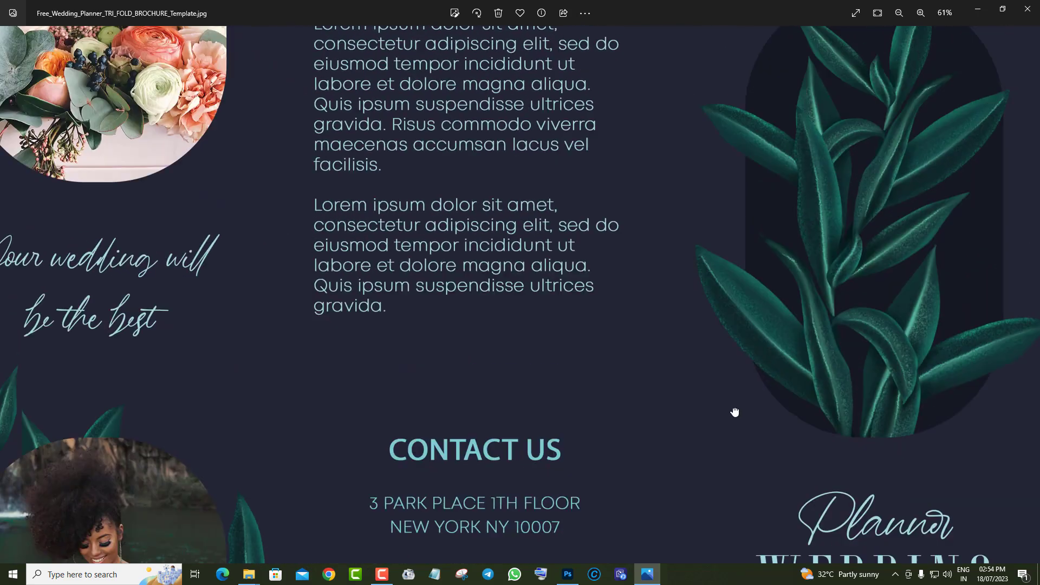
scroll(908, 429, up, 2)
drag(520, 320, 905, 458)
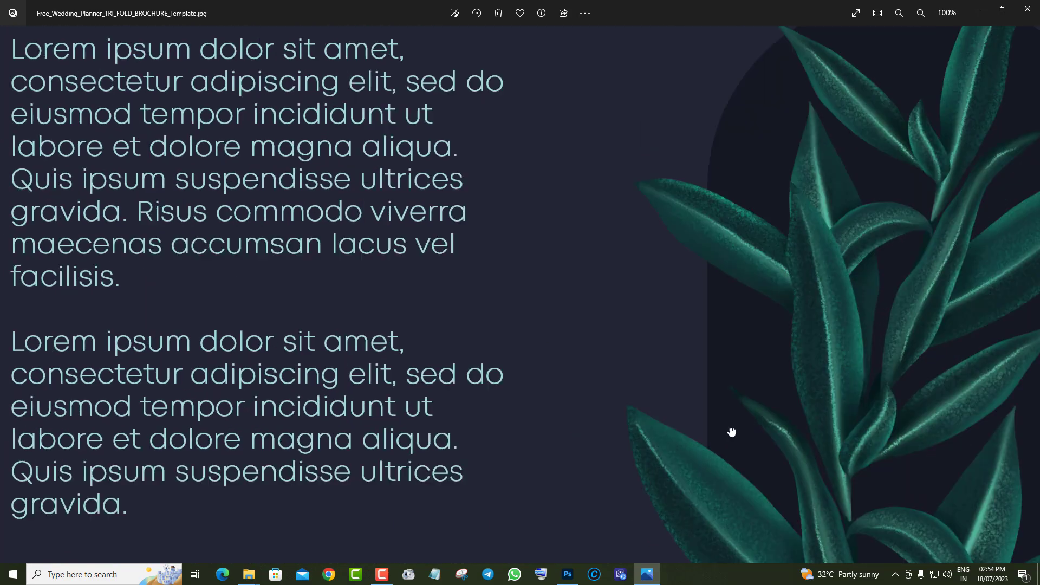
scroll(297, 457, down, 3)
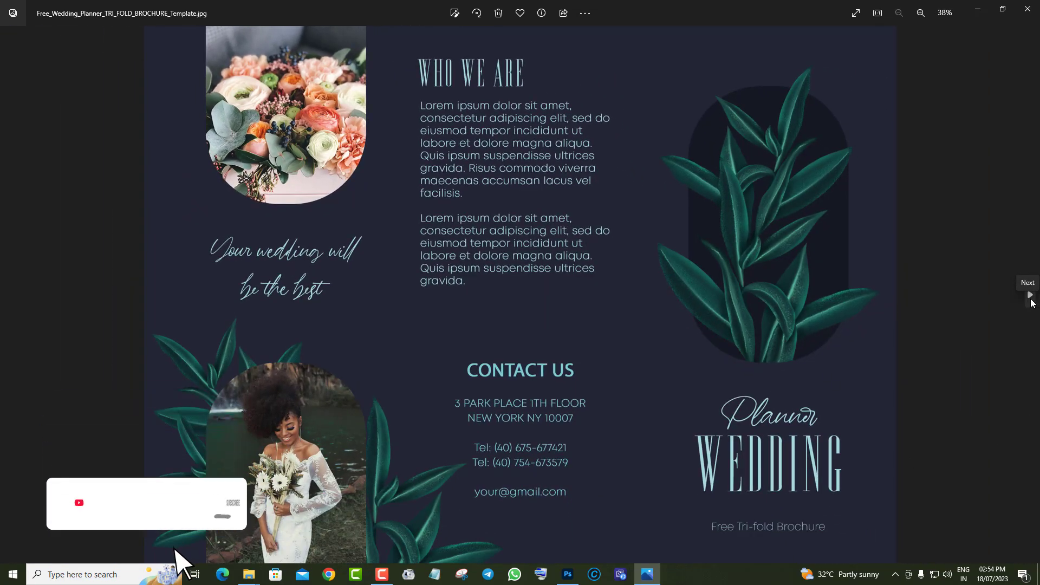
- Zoom in and back out on the second wedding planner brochure
click(1029, 293)
scroll(599, 419, up, 1)
scroll(600, 420, up, 4)
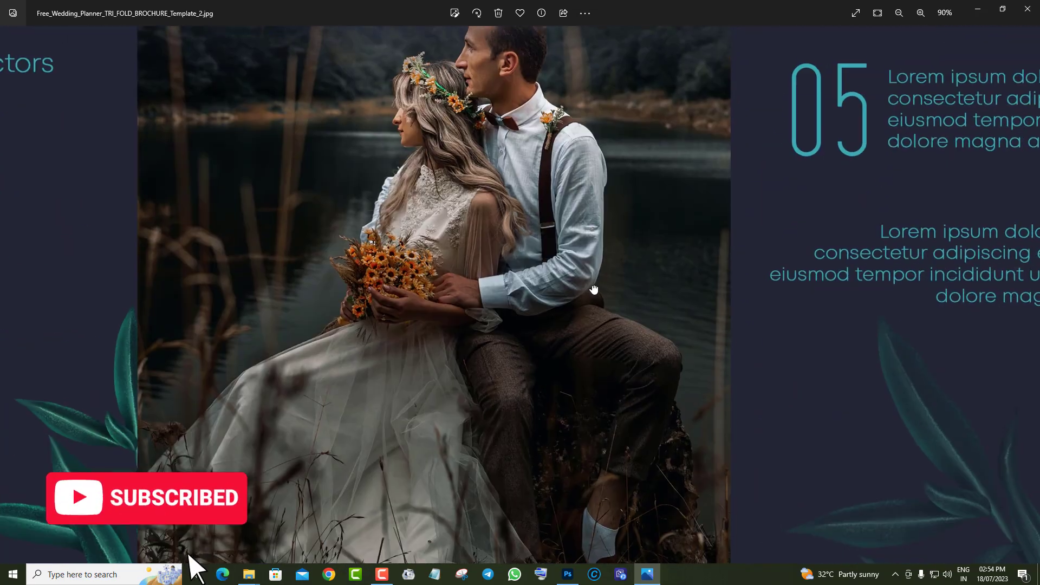
scroll(493, 388, down, 3)
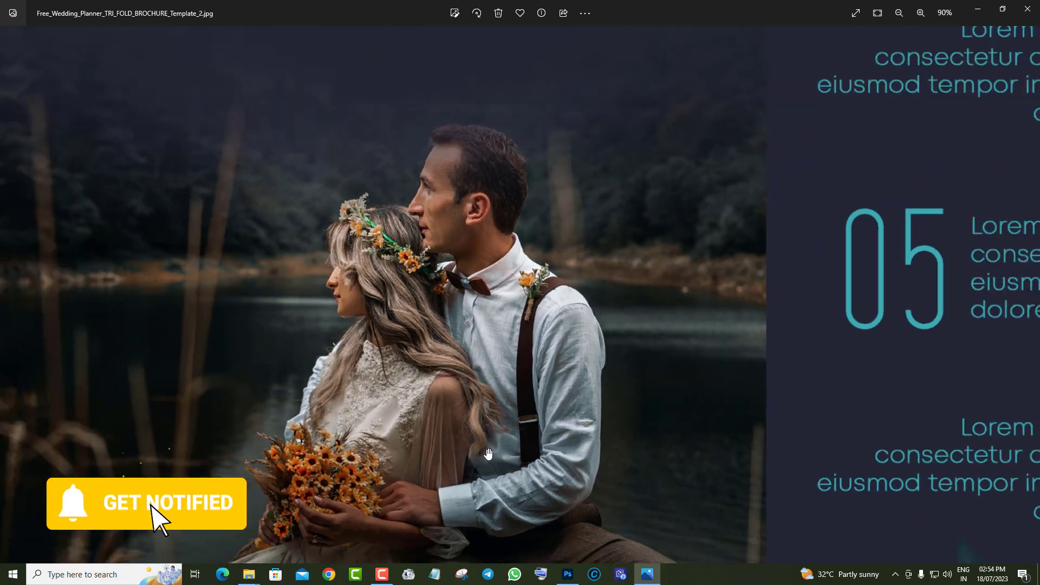
scroll(430, 510, down, 2)
scroll(424, 522, down, 1)
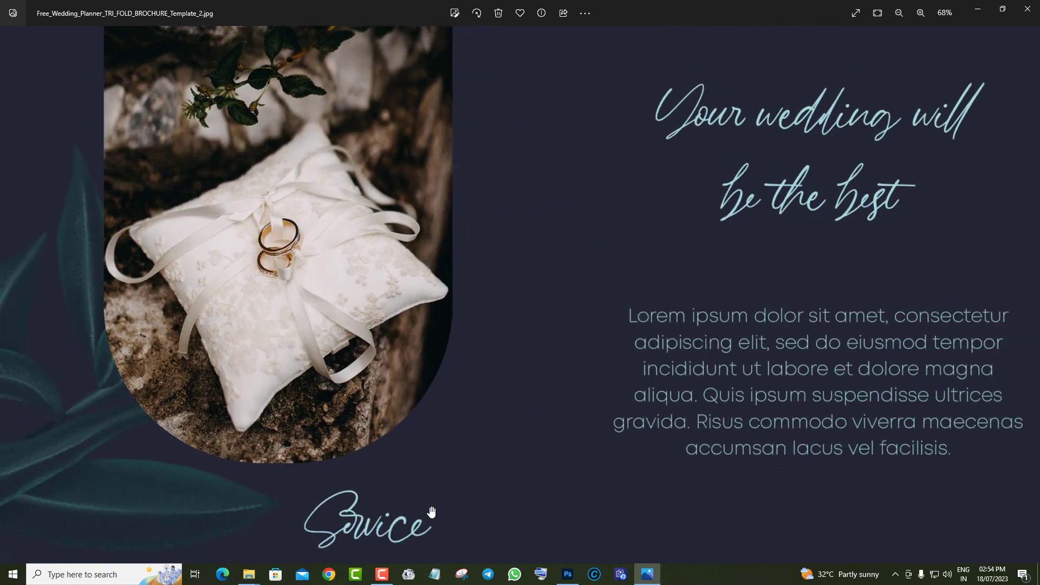
scroll(431, 511, down, 1)
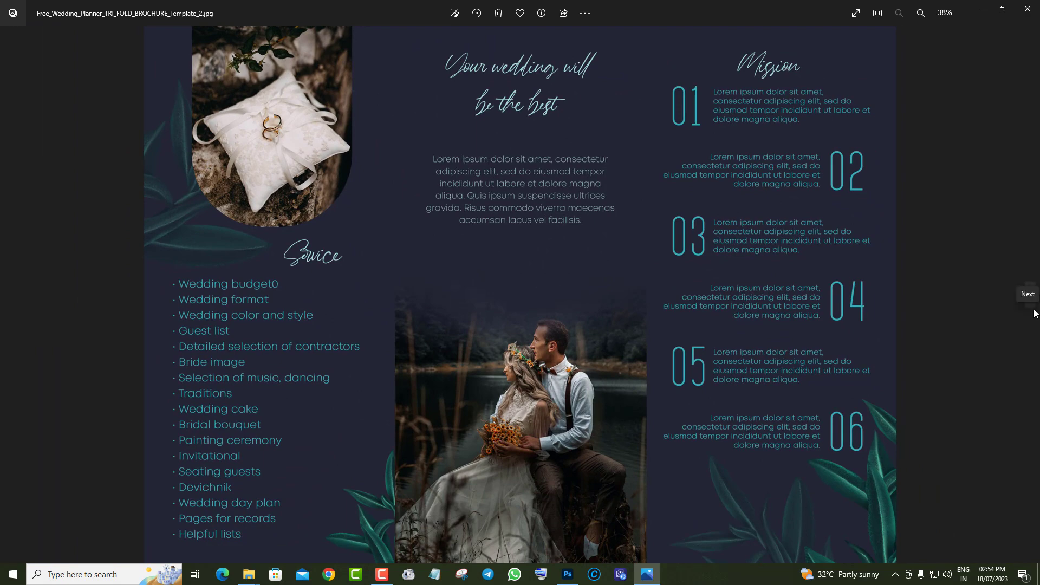
- Bring up the orange and blue restaurant menu brochure and zoom in
click(1034, 313)
scroll(619, 423, up, 2)
scroll(567, 446, up, 2)
- Check the menu items and prices, then preview the second restaurant menu brochure
drag(476, 286, 662, 482)
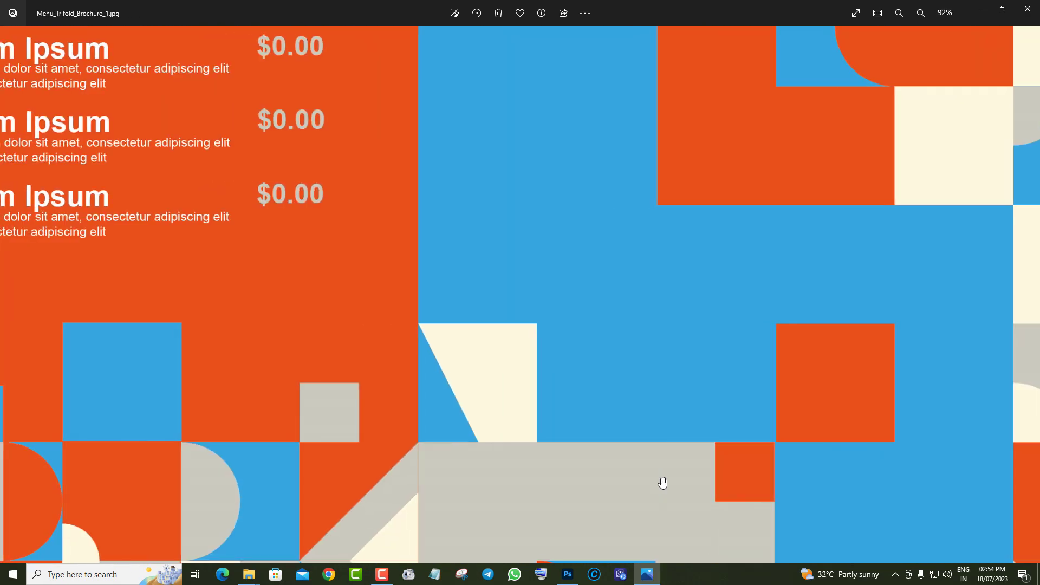
scroll(674, 373, down, 2)
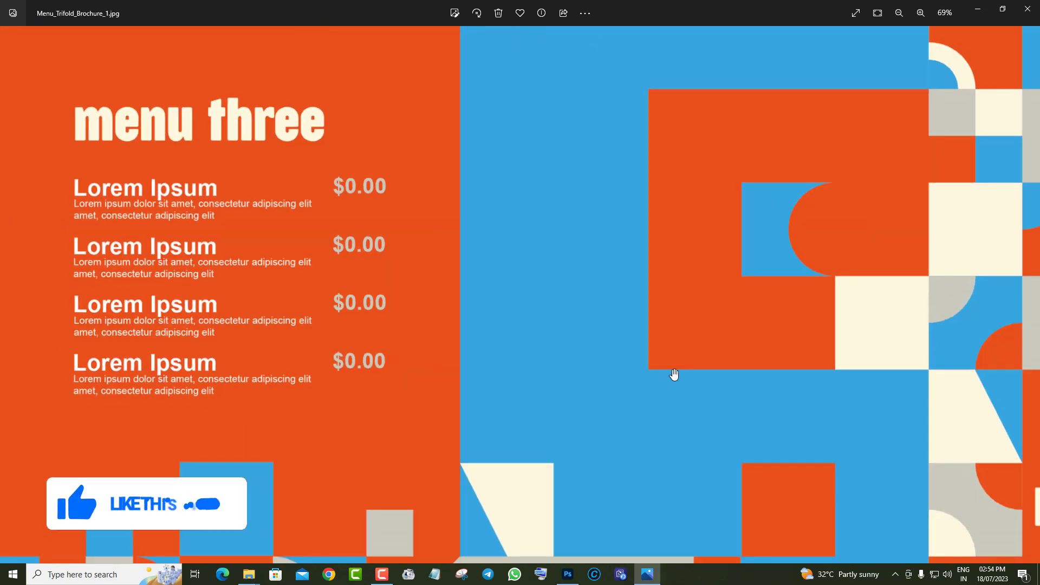
scroll(674, 374, down, 3)
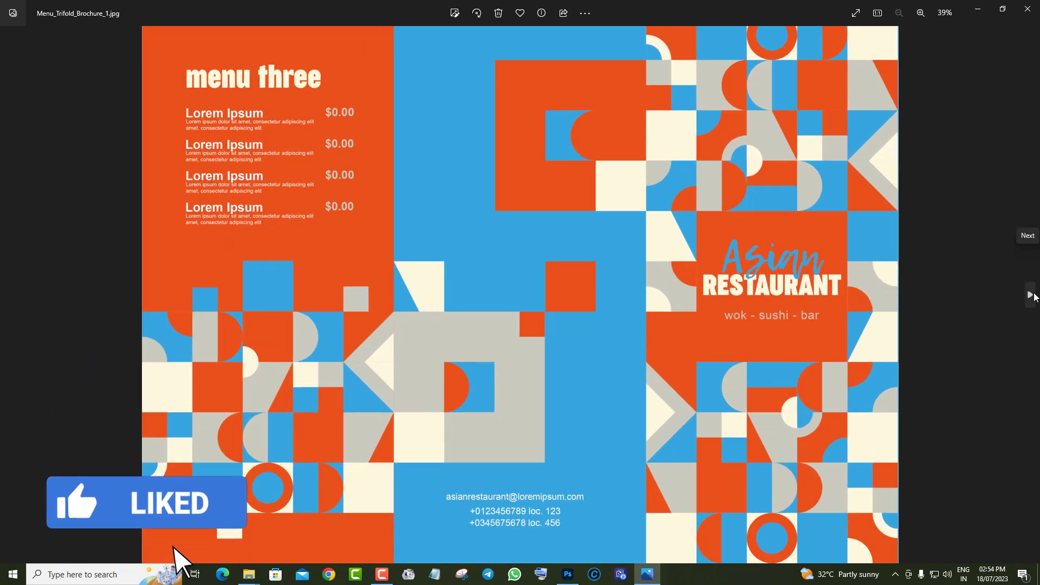
click(1030, 295)
scroll(674, 379, up, 5)
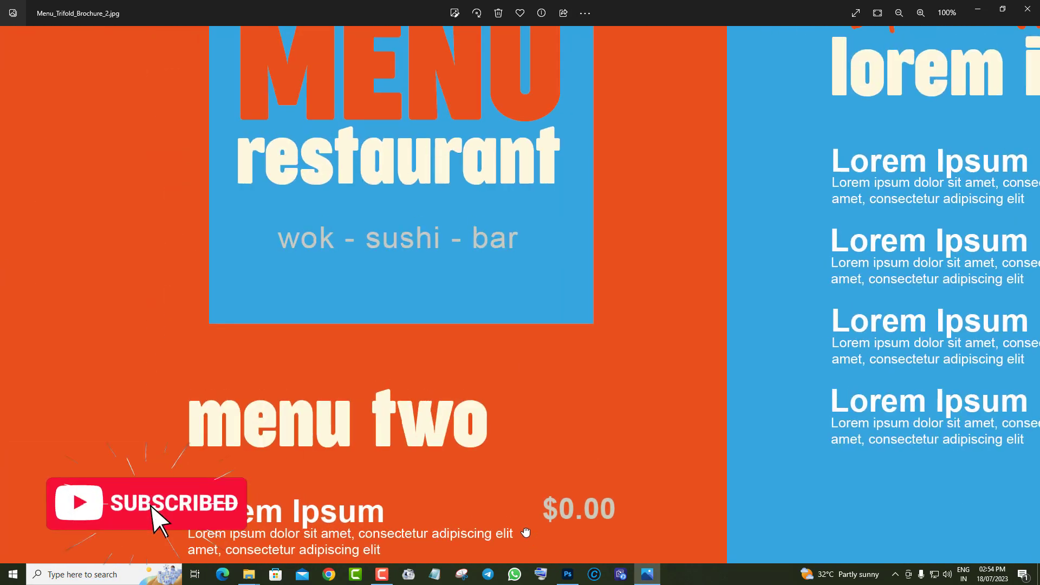
scroll(464, 477, down, 2)
scroll(463, 479, down, 2)
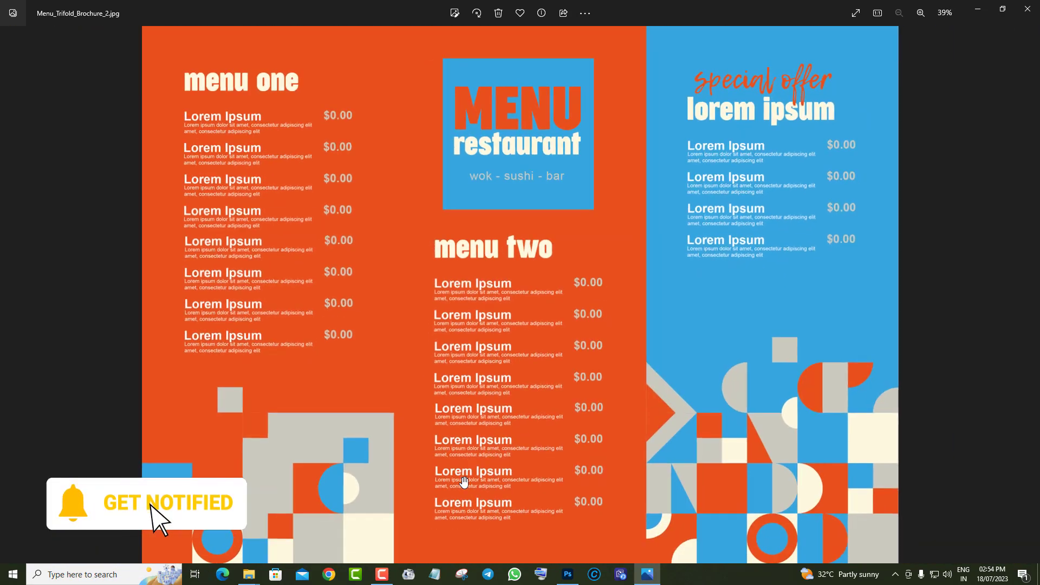
- Zoom in and out on the organic cosmetics brochure
click(1032, 316)
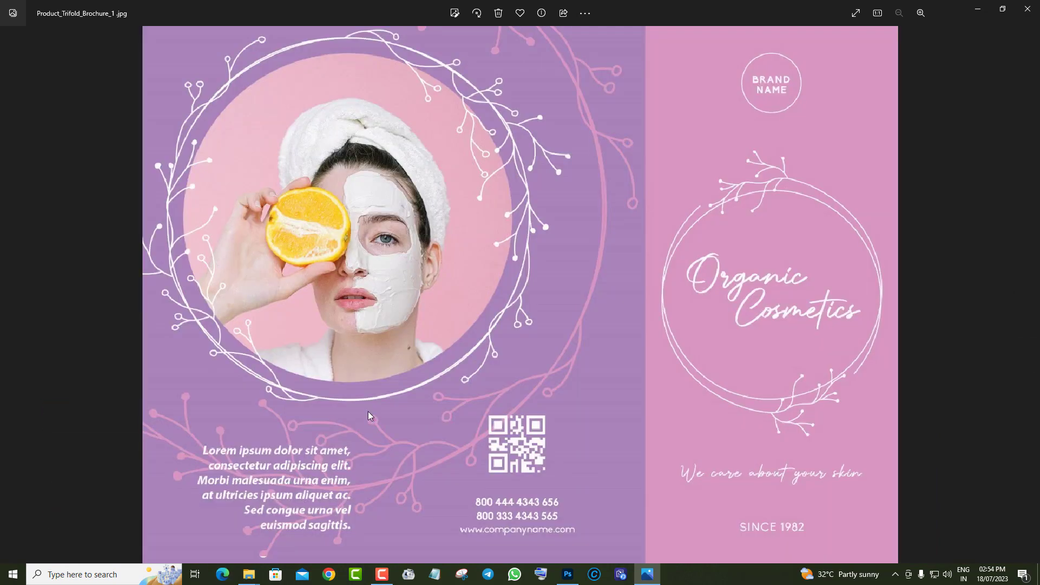
scroll(368, 414, up, 2)
scroll(382, 368, up, 2)
scroll(393, 405, up, 2)
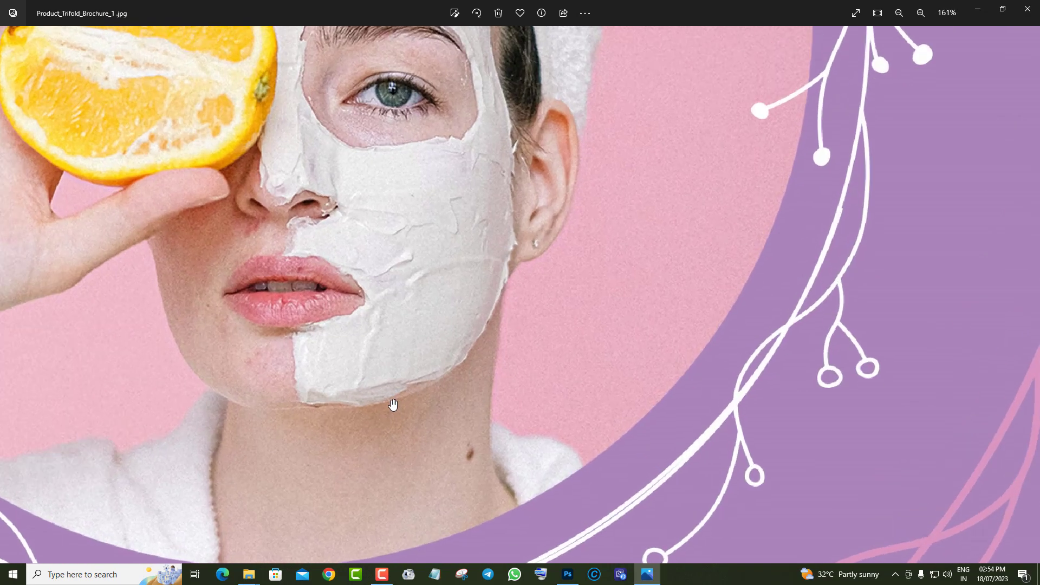
scroll(392, 405, down, 2)
scroll(475, 503, down, 2)
scroll(475, 502, down, 2)
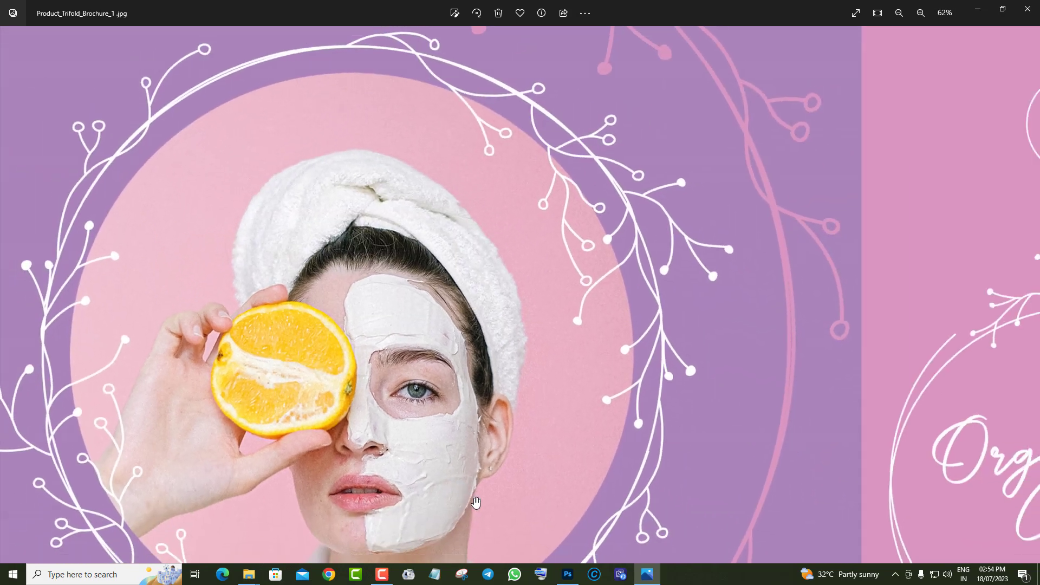
scroll(476, 502, down, 2)
- Zoom into the hand-and-cream-jar photo on Product_Trifold_Brochure_2.jpg
click(1030, 293)
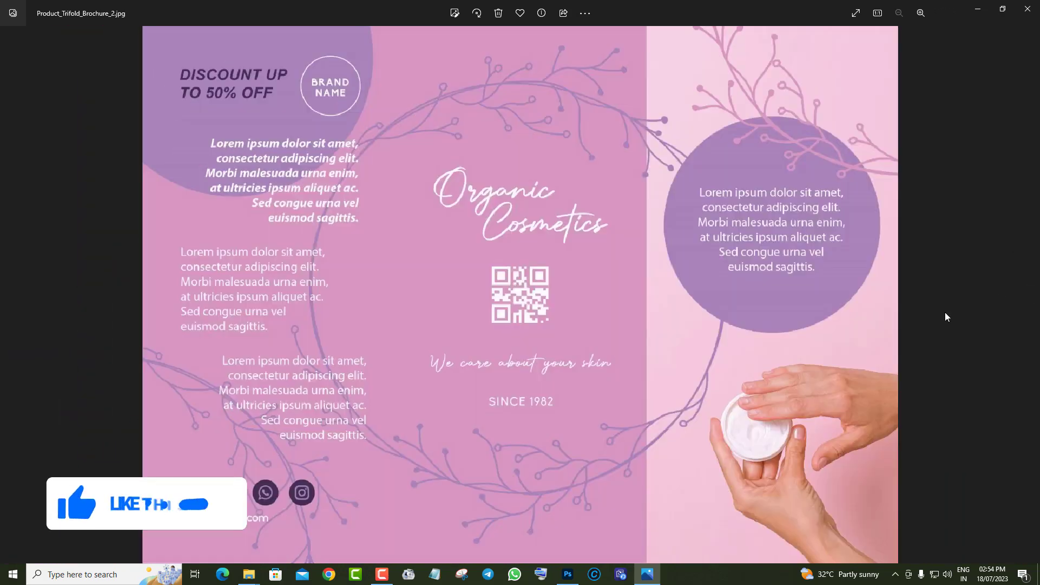
scroll(655, 380, up, 1)
scroll(705, 399, up, 2)
scroll(843, 375, up, 2)
drag(843, 375, 478, 246)
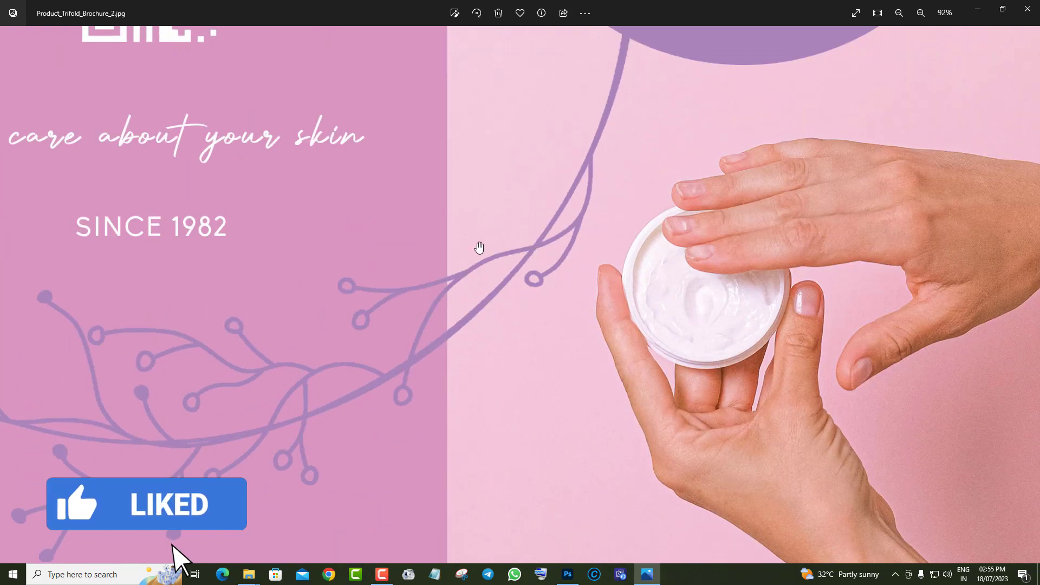
scroll(749, 320, up, 2)
scroll(750, 328, up, 2)
scroll(676, 314, up, 2)
scroll(676, 314, down, 2)
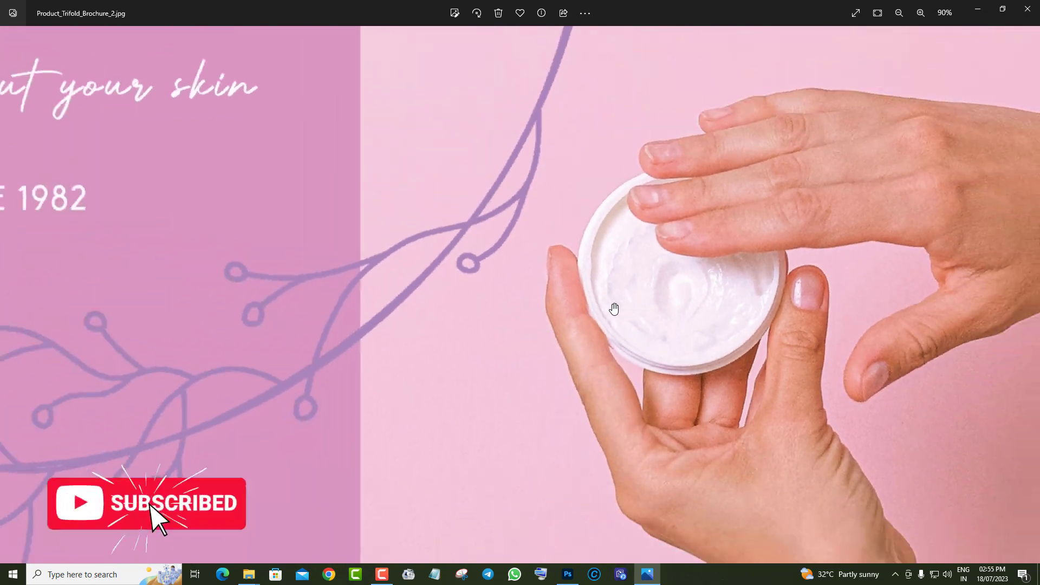
scroll(650, 369, down, 2)
scroll(623, 417, down, 2)
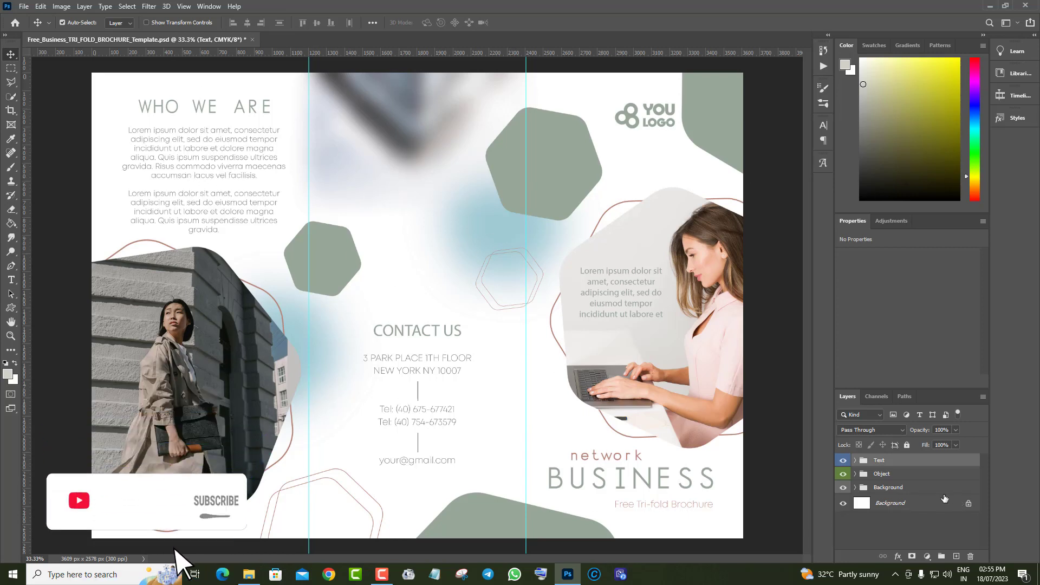
- Toggle visibility of the Object and Text groups to see which holds images and text
click(843, 473)
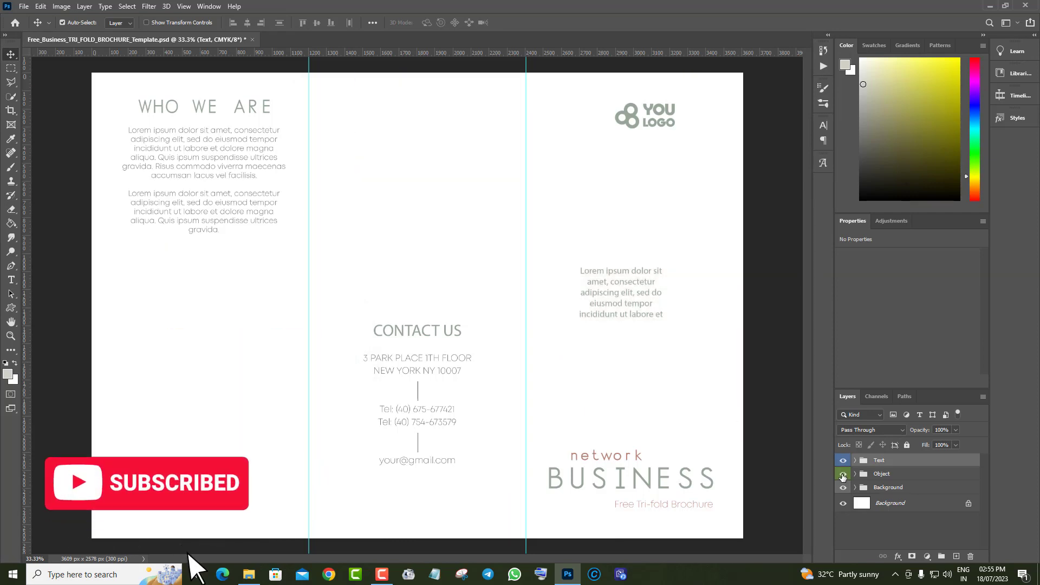
click(843, 473)
click(843, 460)
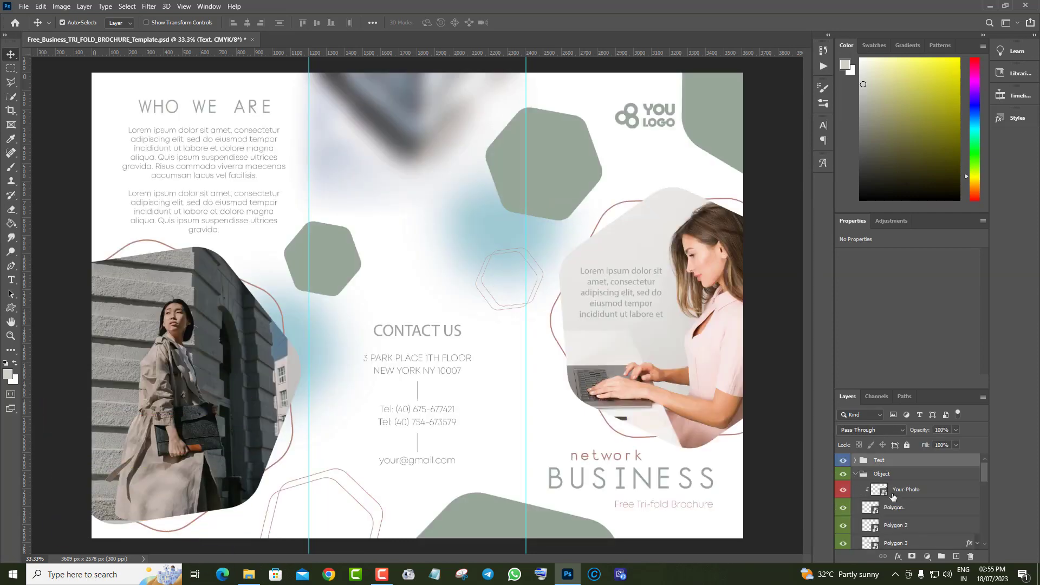
- Open the Your Photo smart object and the man-with-headset photo file
double_click(880, 491)
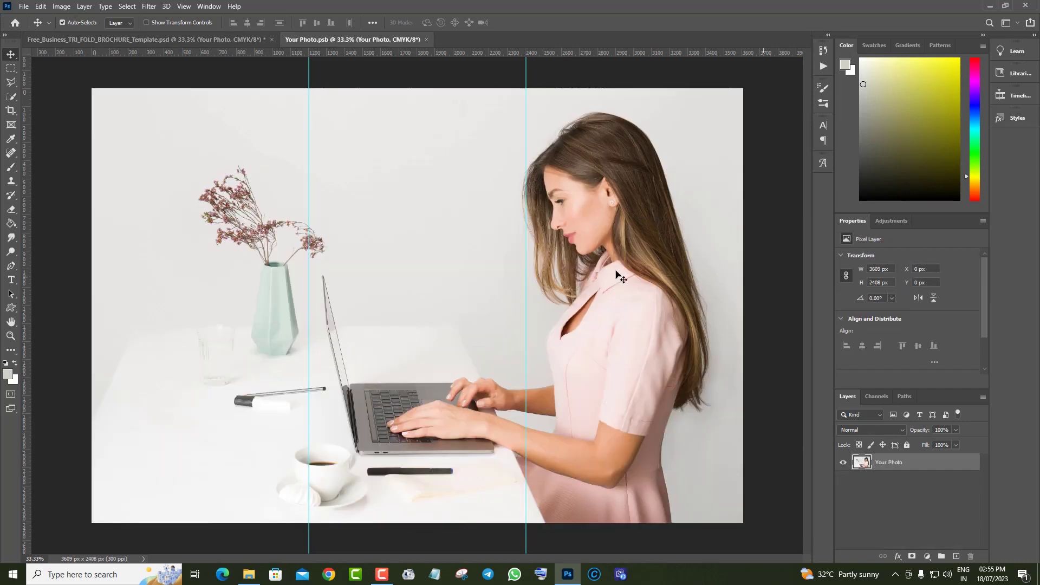
click(24, 7)
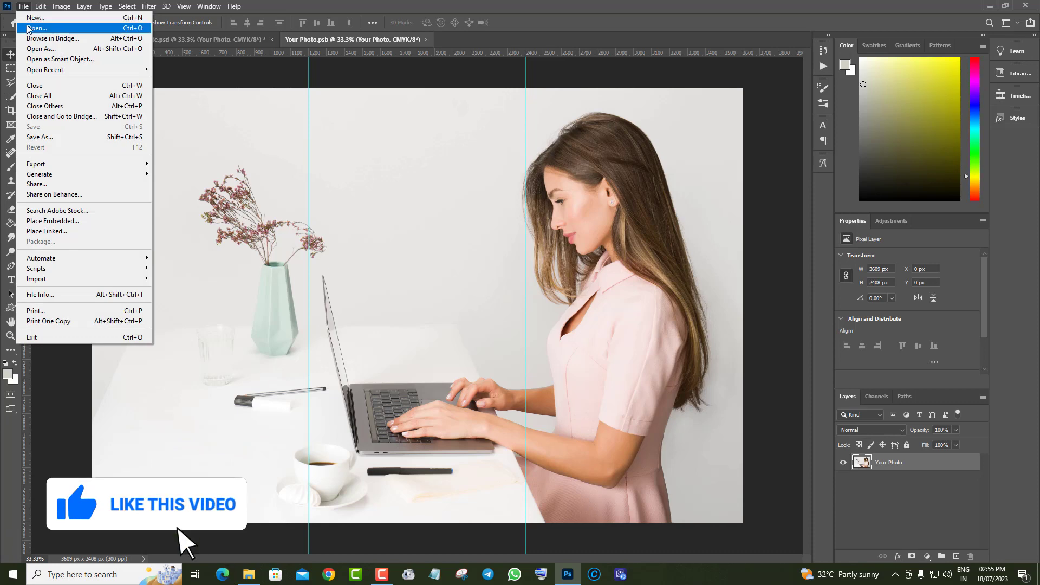
click(35, 28)
click(507, 399)
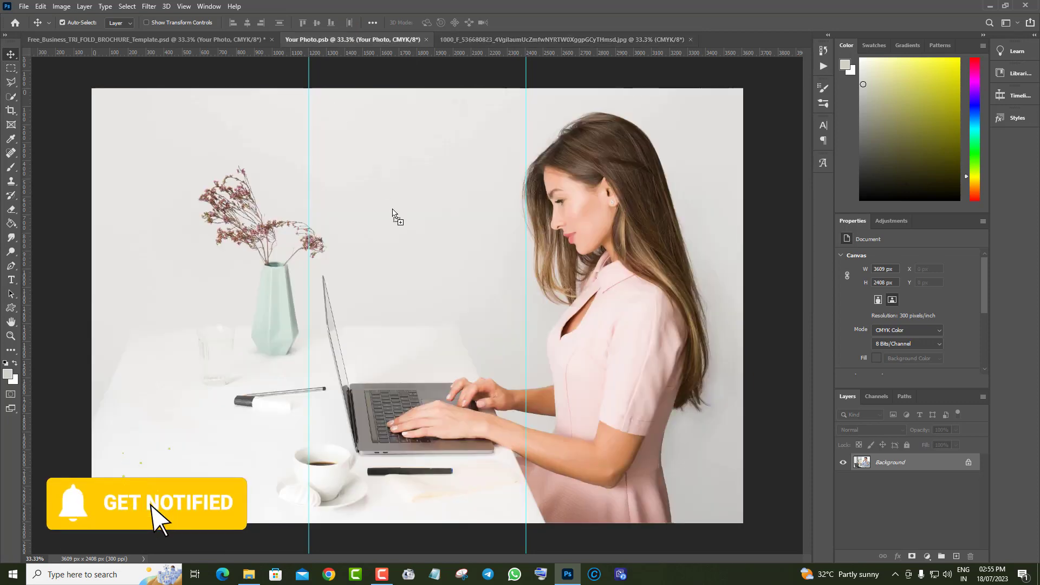
- Place the headset photo into Your Photo.psb and save it back into the brochure
drag(306, 43, 440, 316)
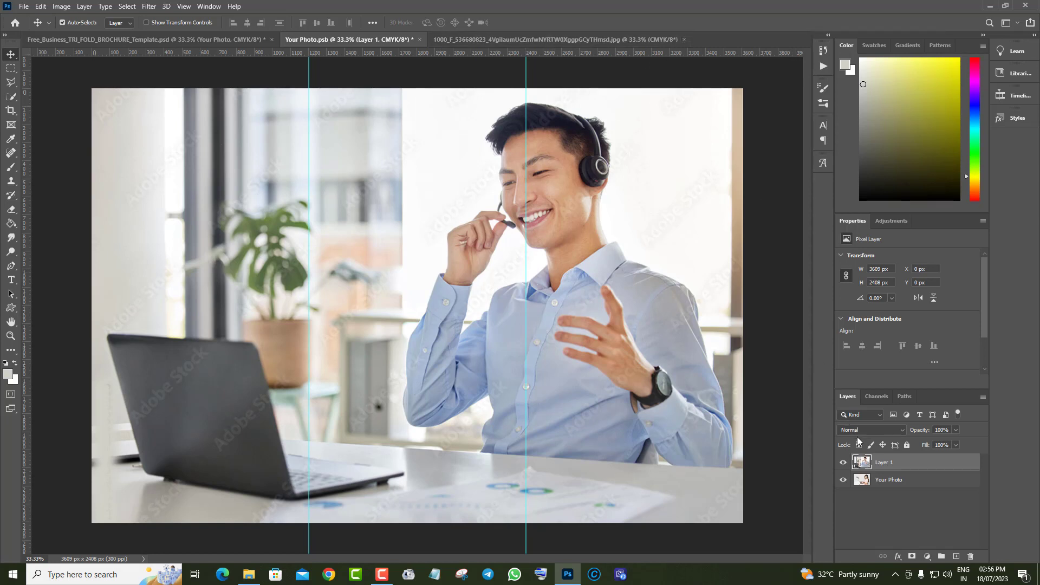
click(684, 40)
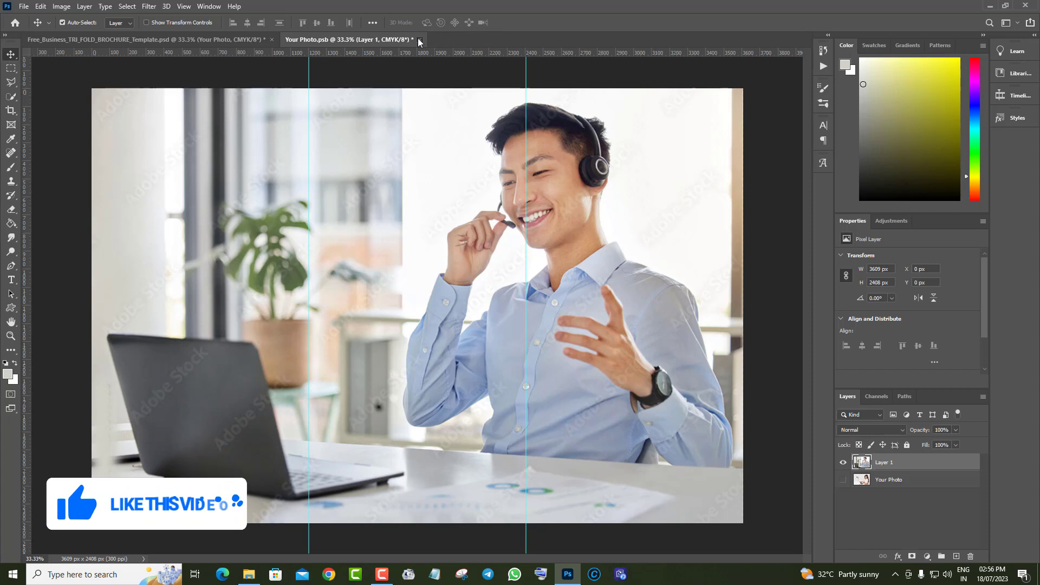
click(420, 40)
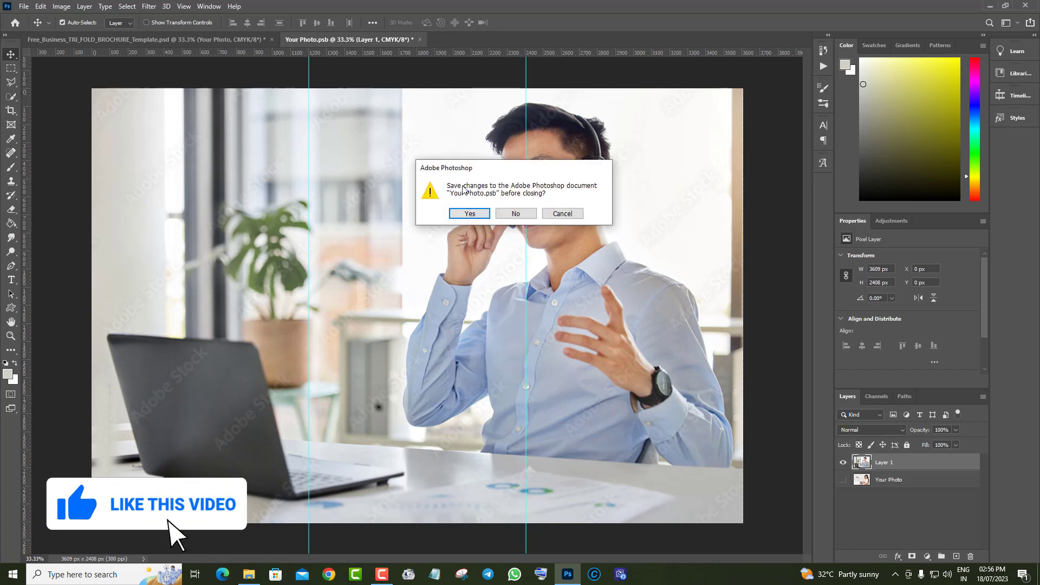
click(462, 216)
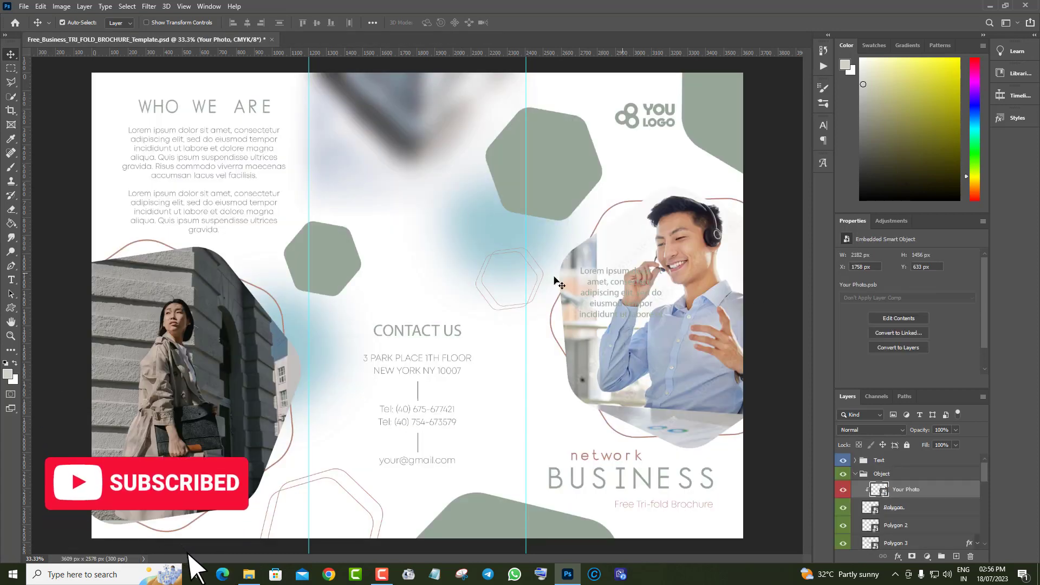
scroll(899, 498, up, 2)
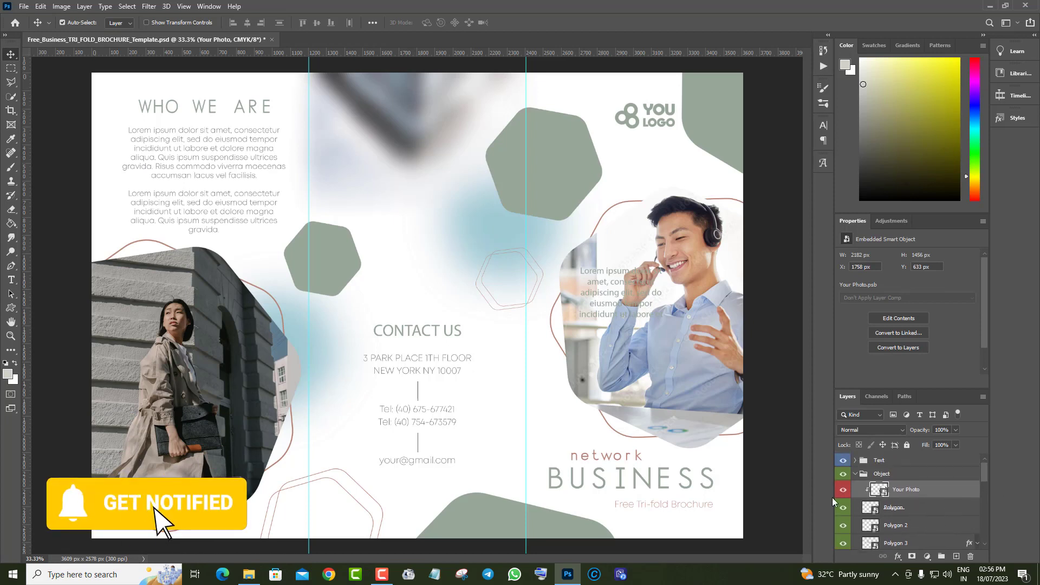
click(840, 509)
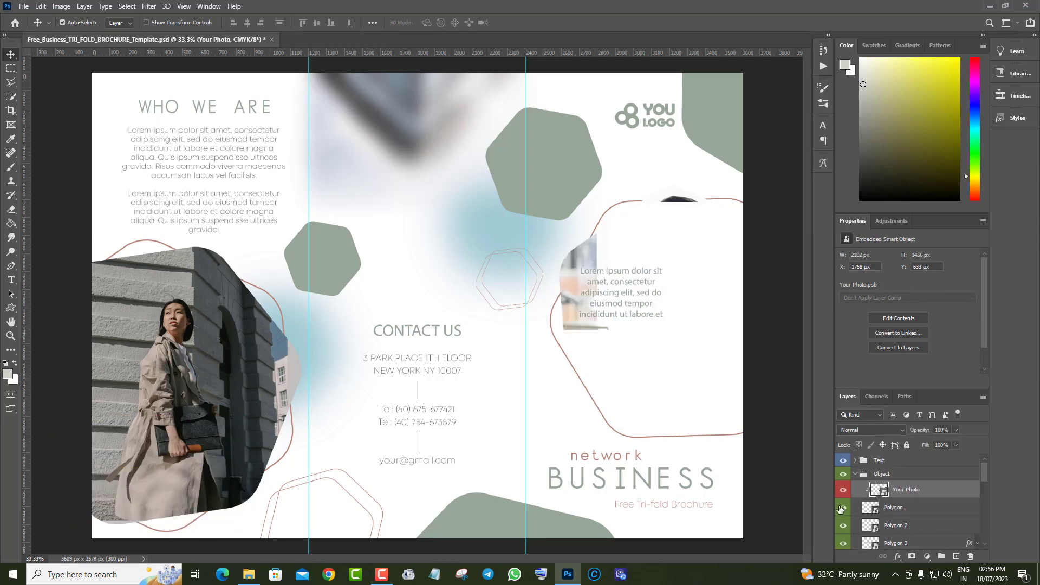
click(923, 513)
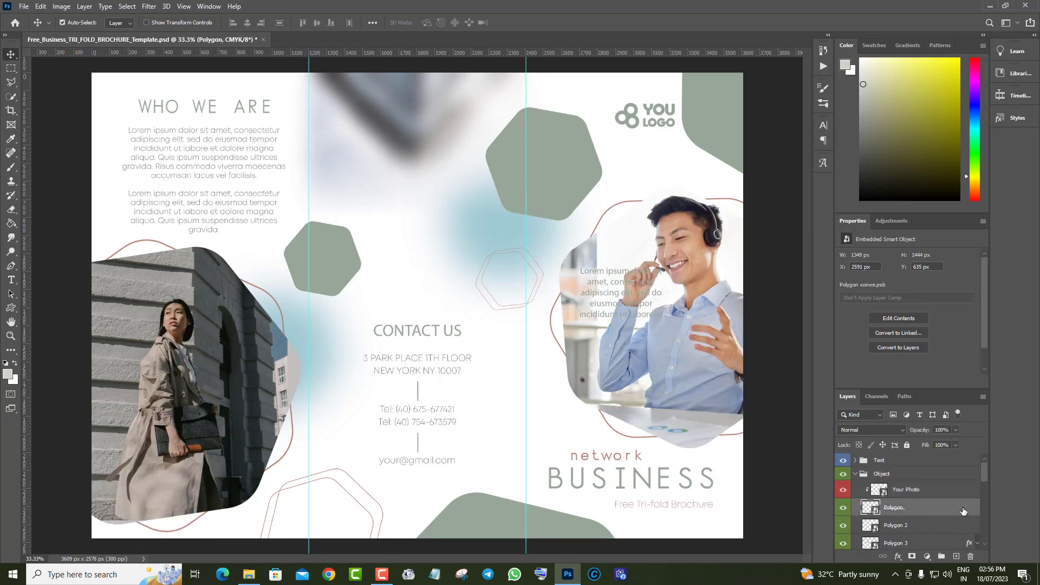
double_click(963, 511)
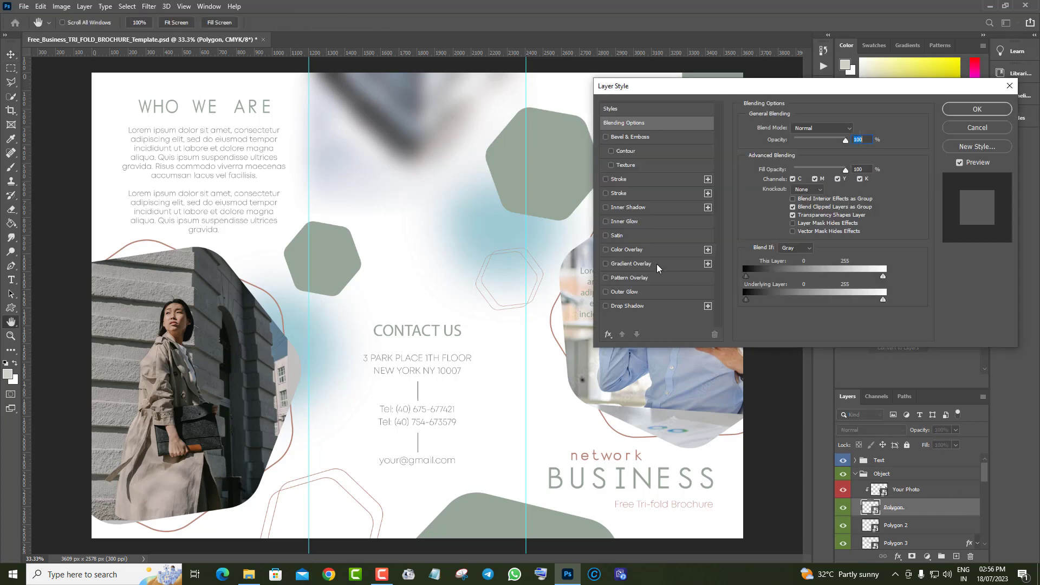
click(618, 195)
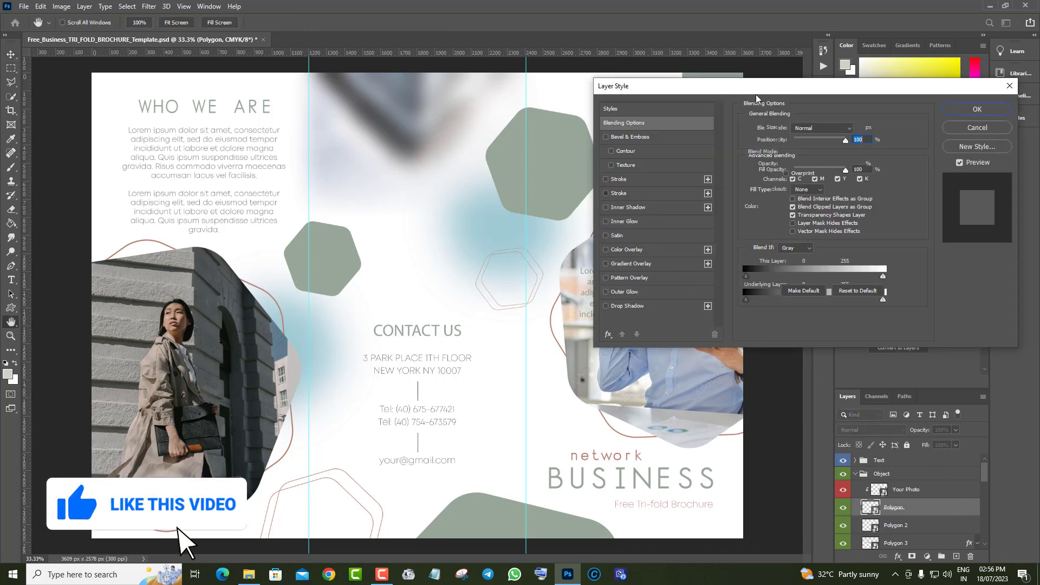
drag(704, 87, 26, 74)
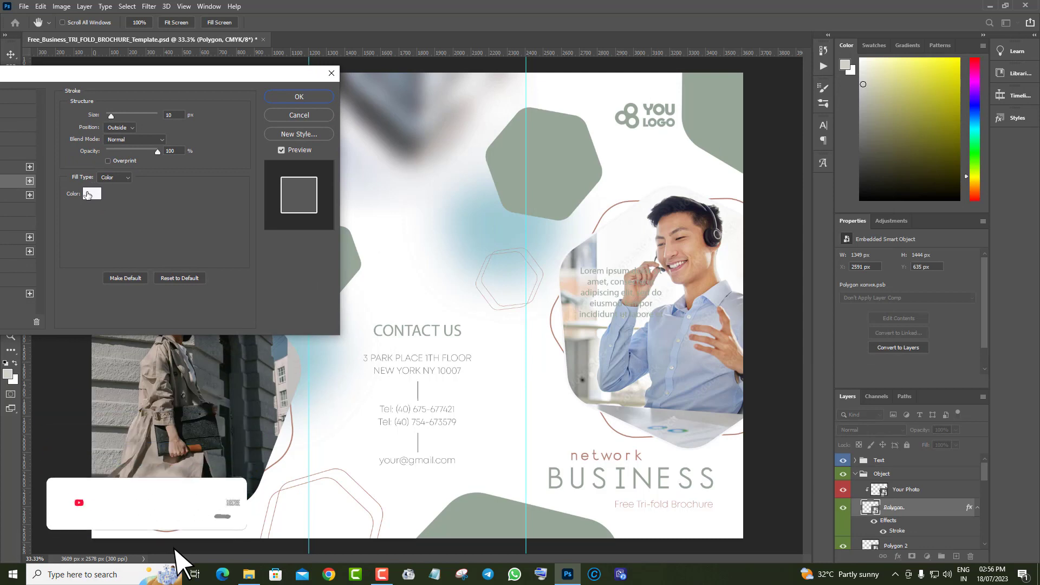
click(88, 194)
click(564, 162)
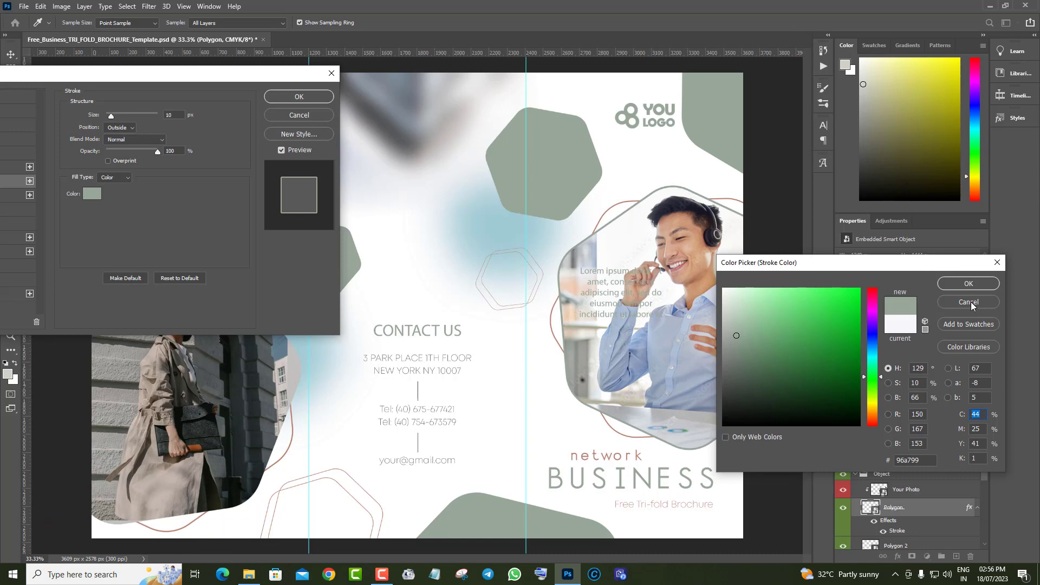
key(Return)
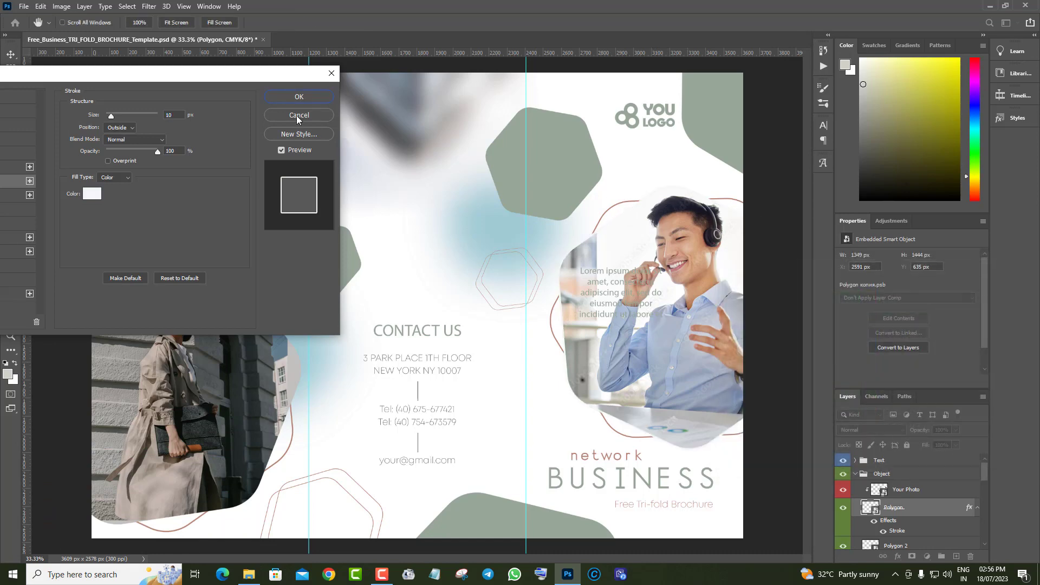
click(297, 115)
scroll(916, 484, down, 1)
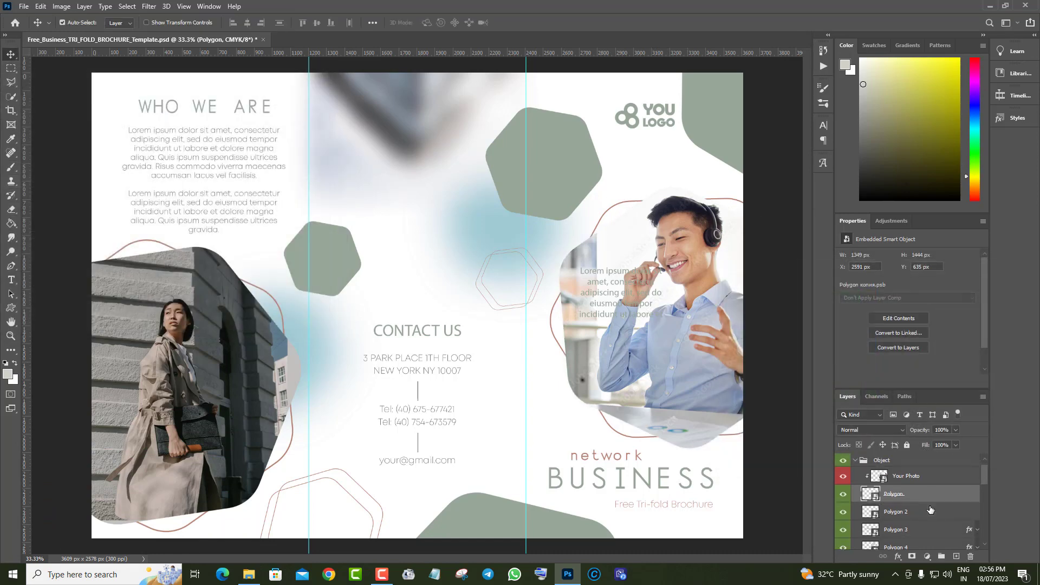
scroll(877, 494, down, 1)
click(843, 497)
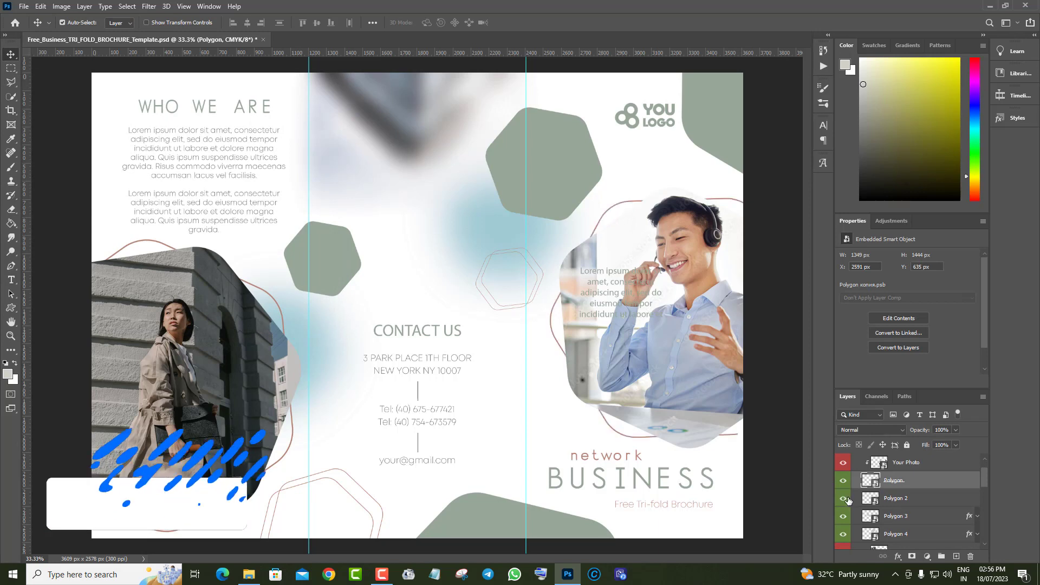
click(920, 498)
scroll(957, 499, down, 2)
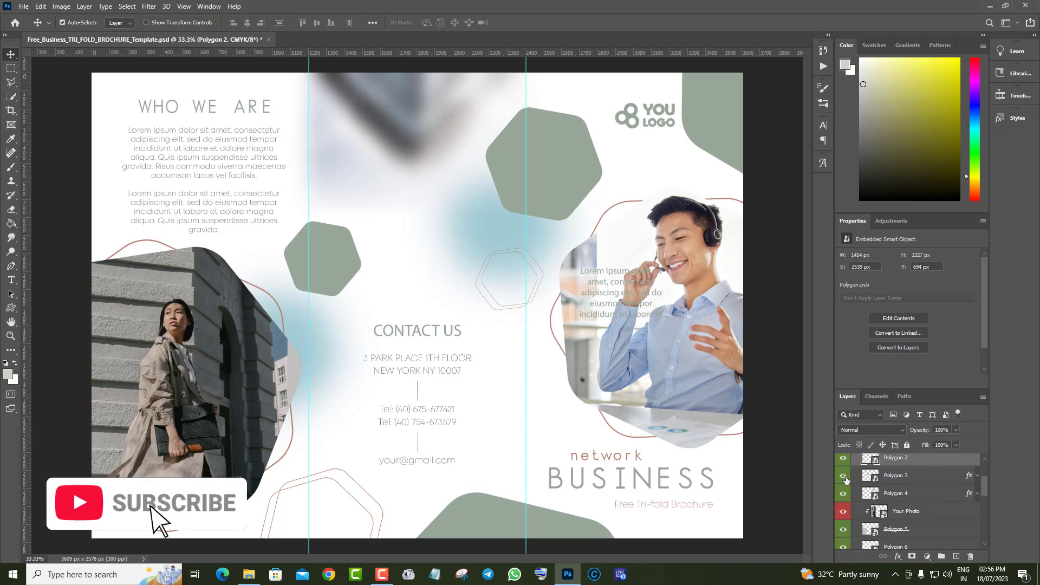
click(969, 477)
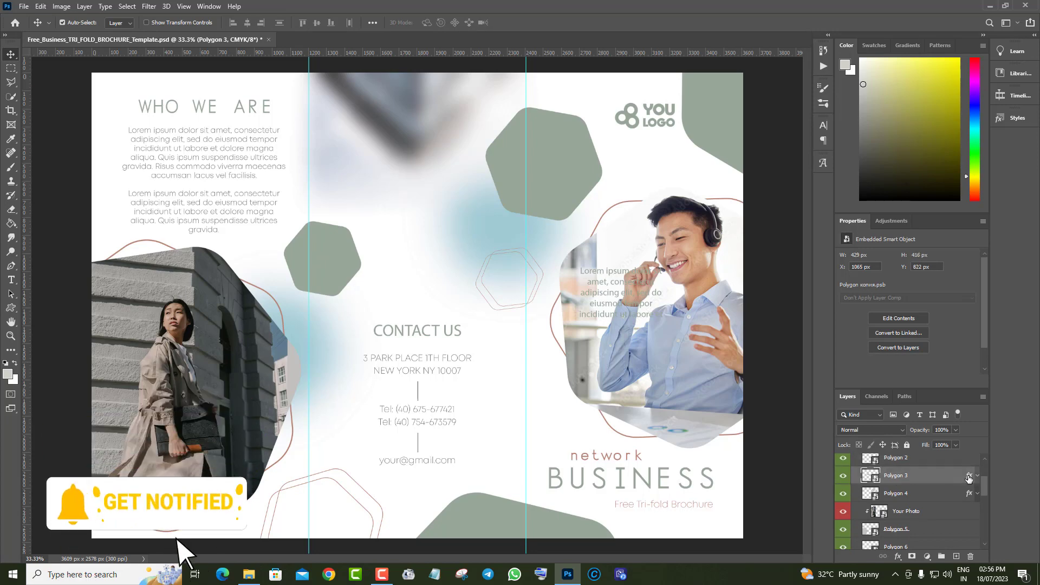
double_click(969, 477)
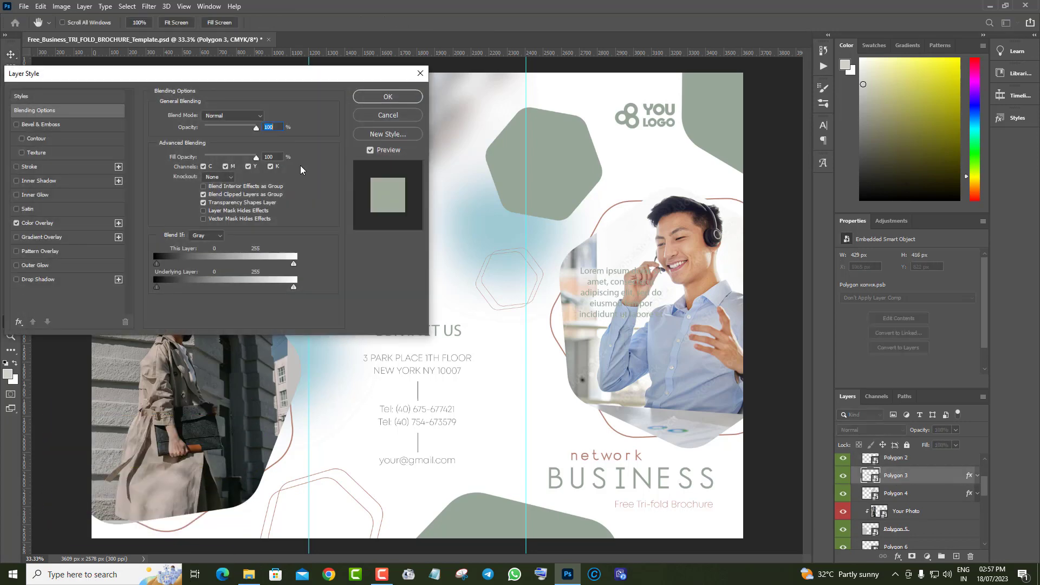
mouse_move(196, 81)
mouse_down()
mouse_move(903, 130)
mouse_move(856, 127)
mouse_up()
click(753, 276)
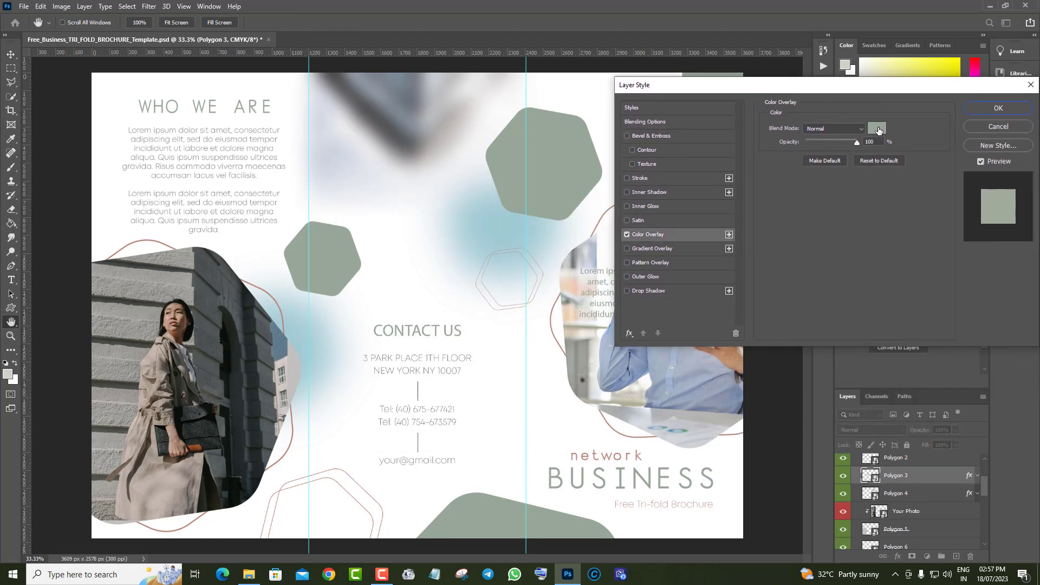
click(877, 128)
click(872, 337)
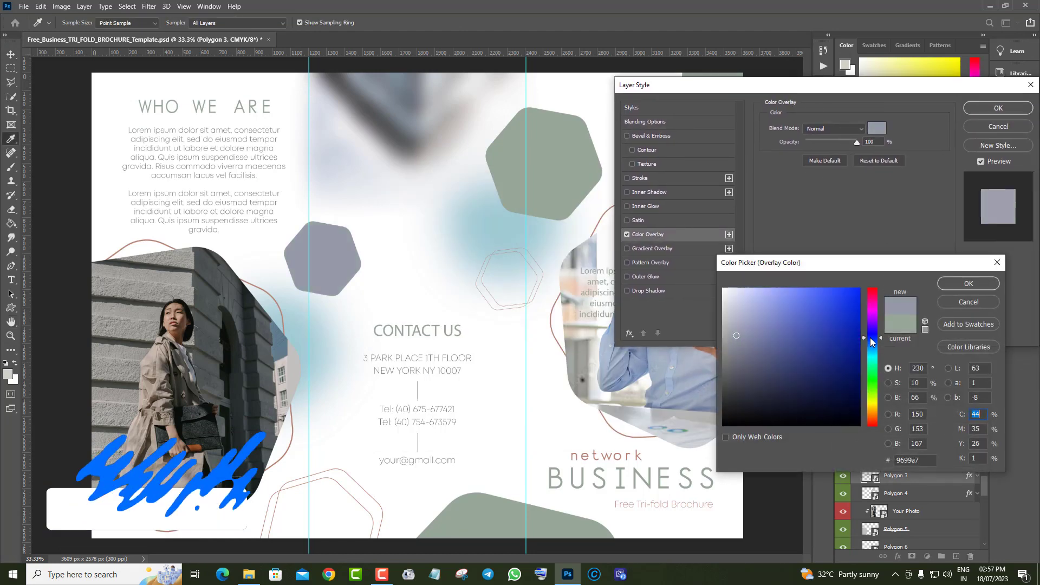
click(831, 304)
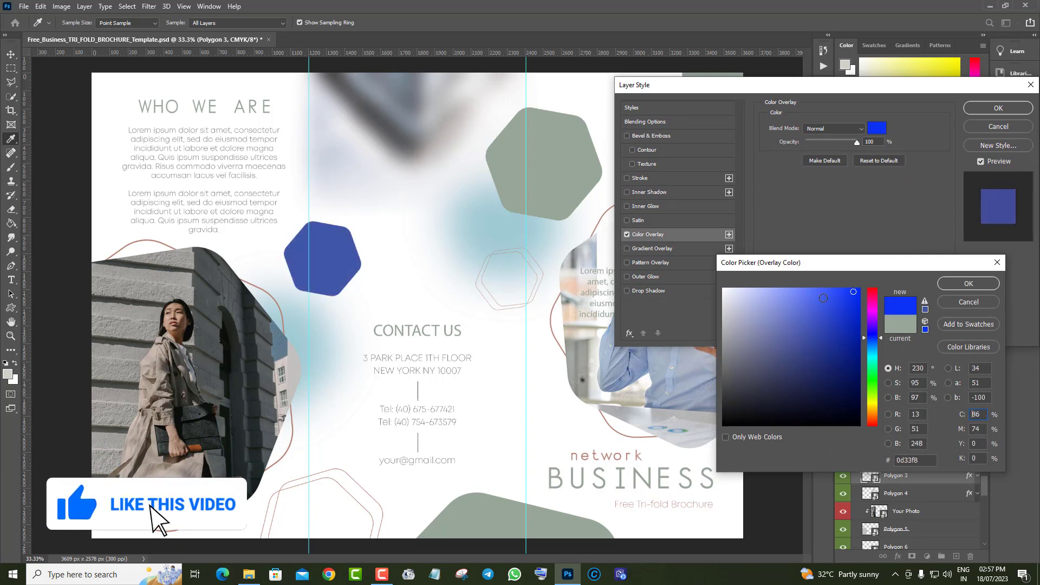
key(Escape)
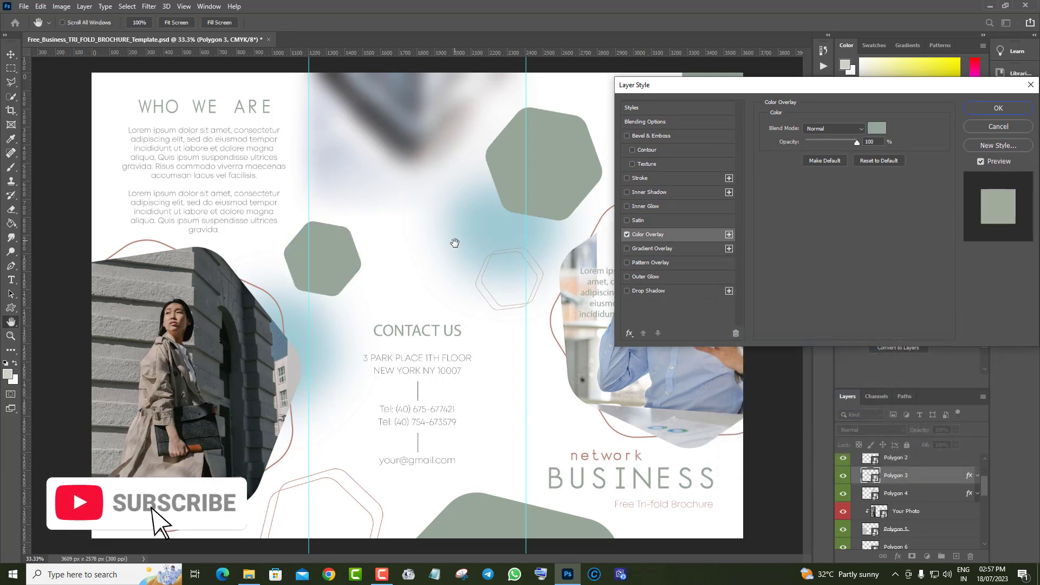
click(998, 126)
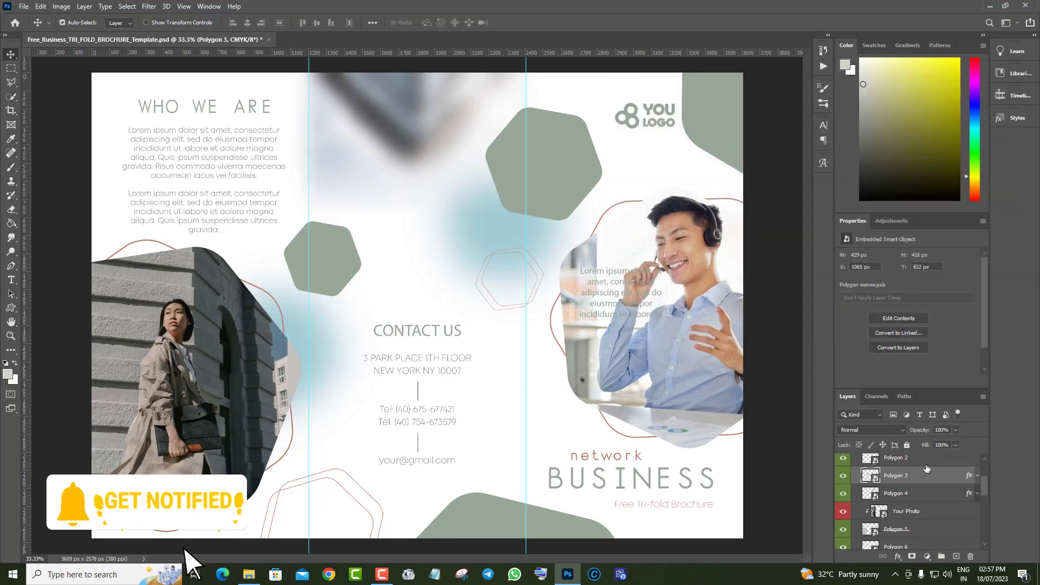
scroll(930, 519, down, 3)
scroll(930, 519, down, 3)
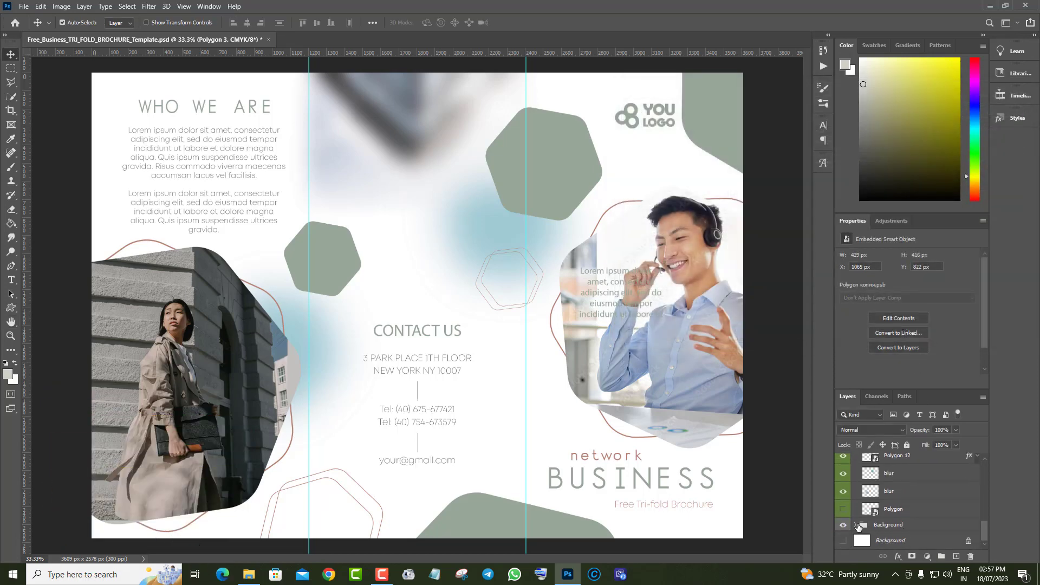
click(856, 525)
click(874, 537)
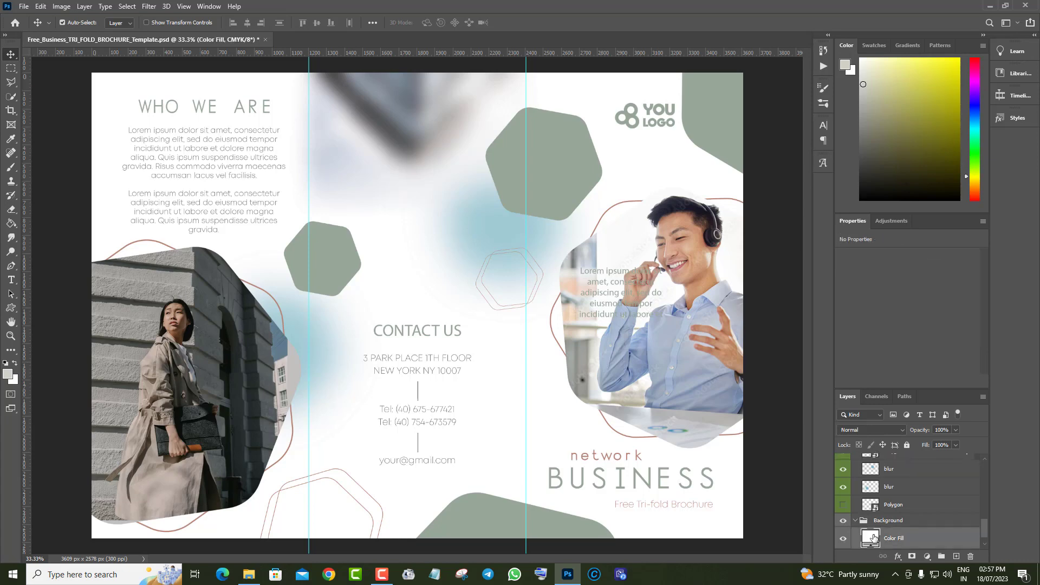
double_click(874, 538)
click(560, 198)
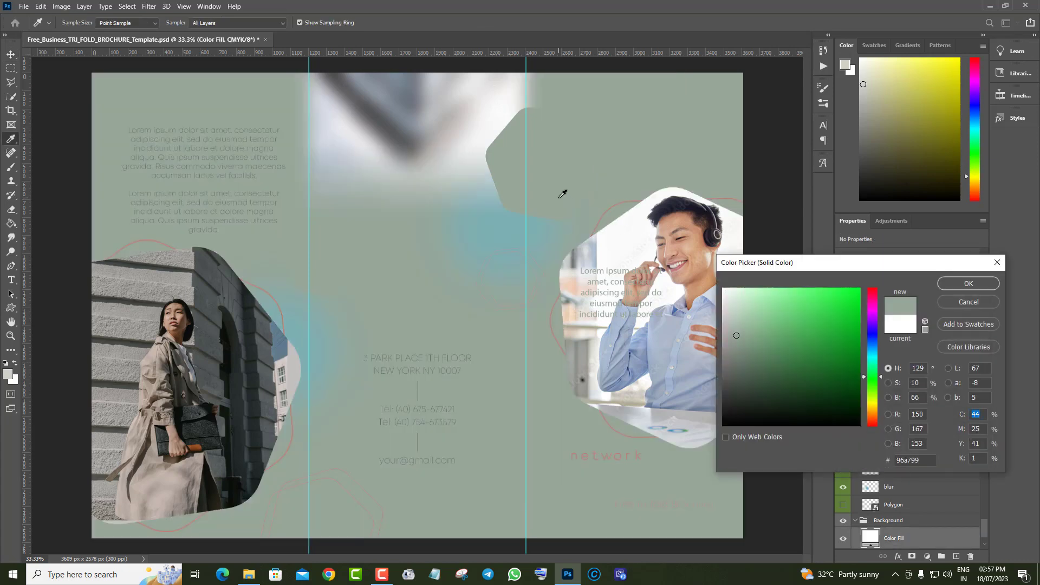
click(750, 297)
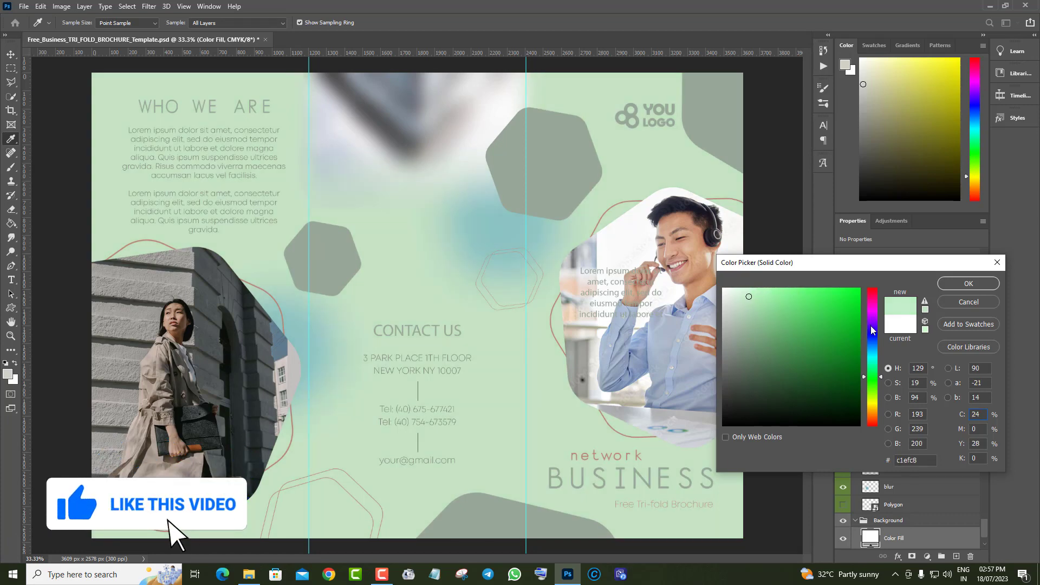
drag(872, 315, 874, 425)
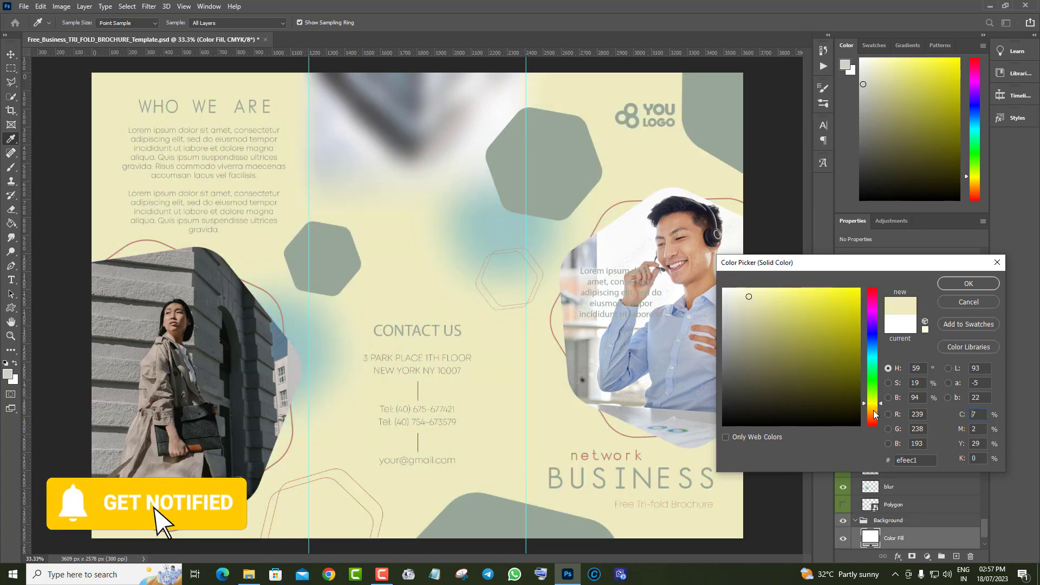
click(987, 303)
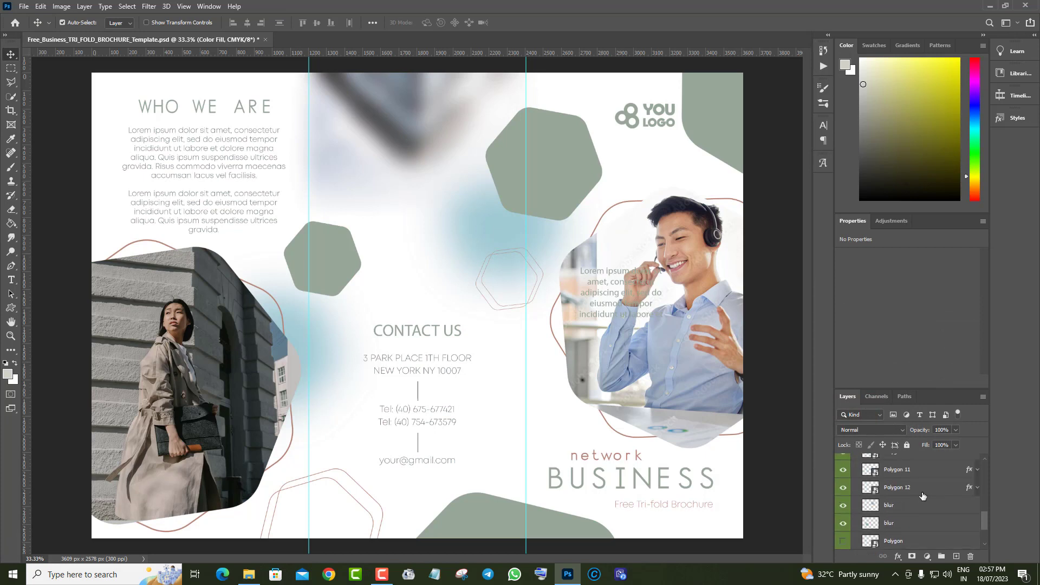
scroll(922, 496, down, 2)
click(856, 504)
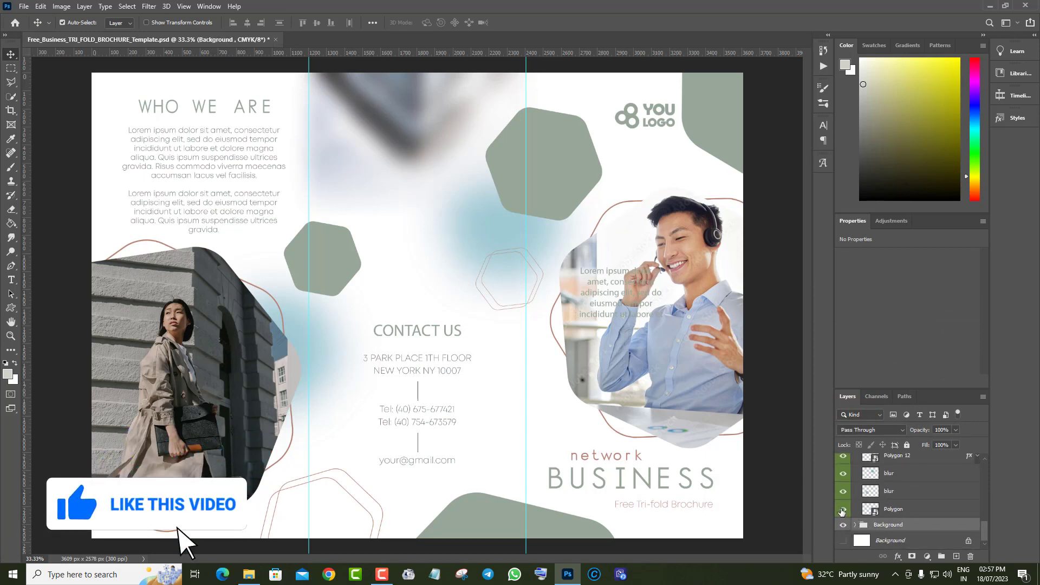
scroll(843, 515, up, 2)
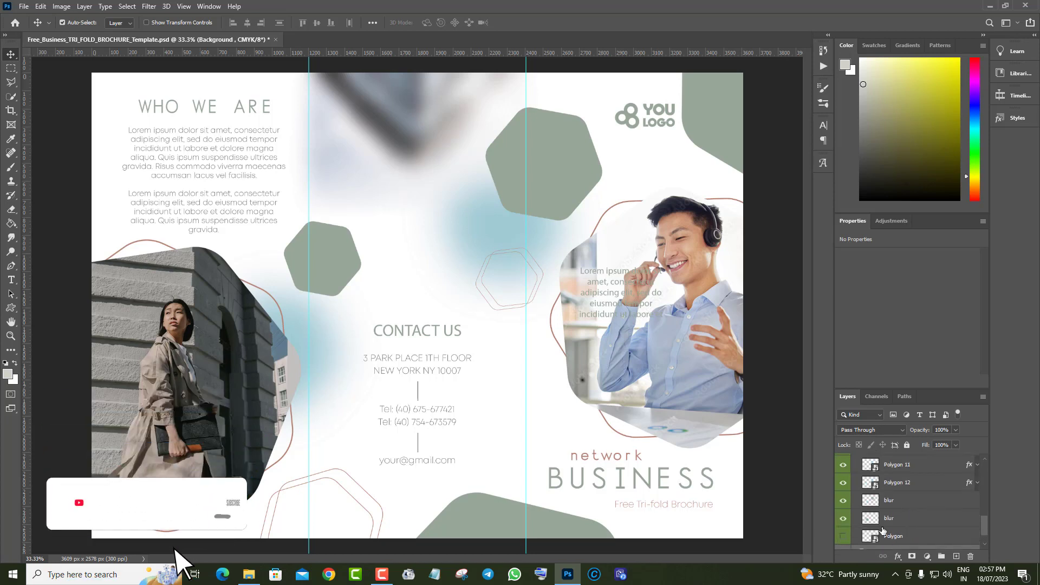
click(971, 518)
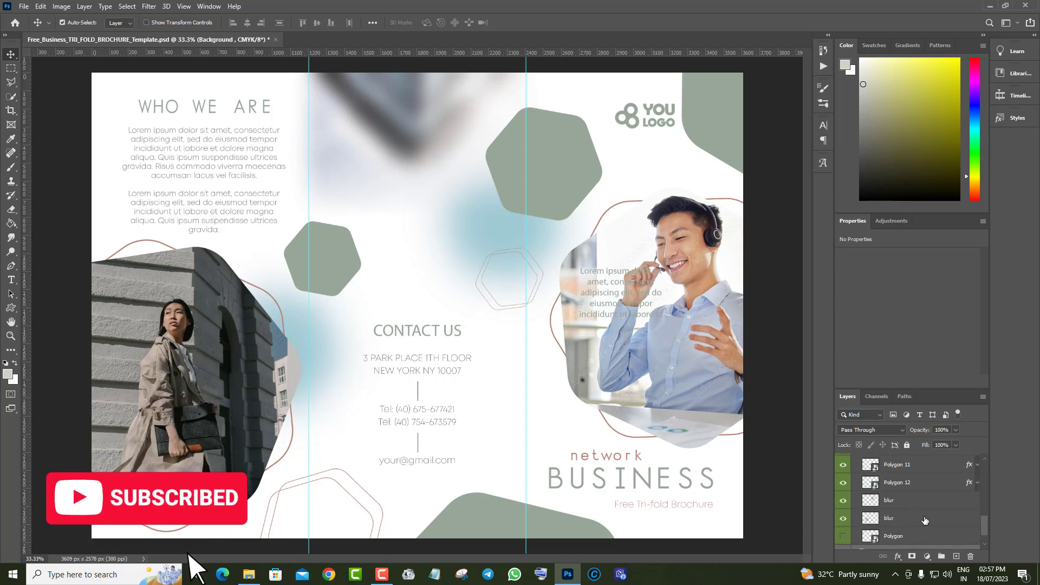
double_click(971, 518)
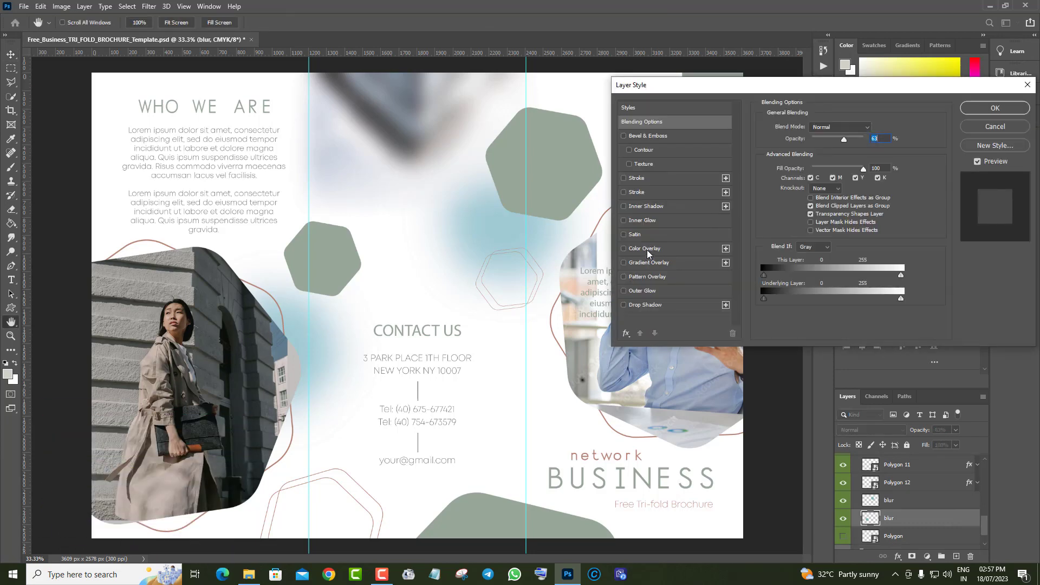
click(648, 251)
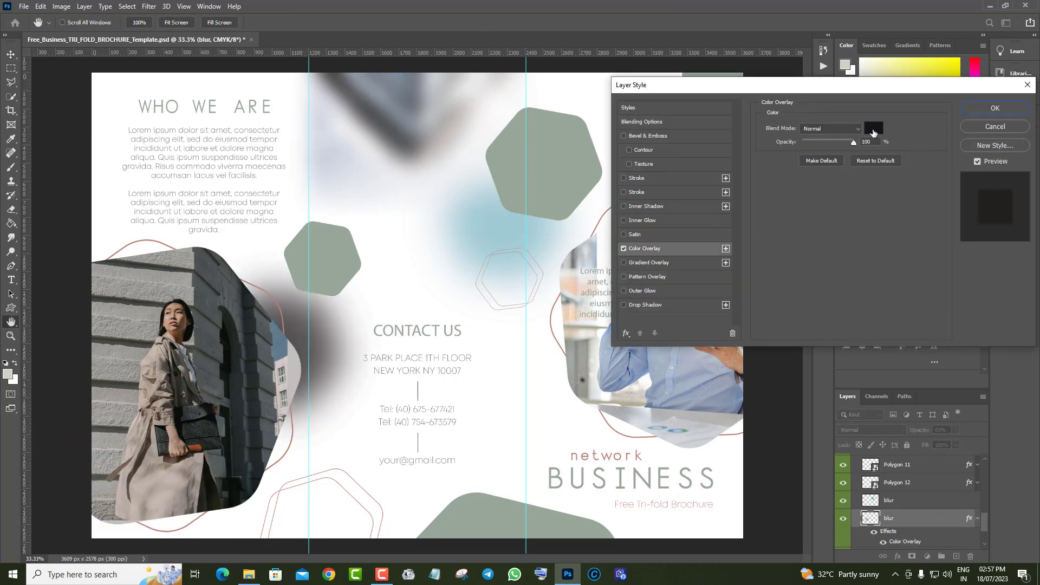
click(873, 129)
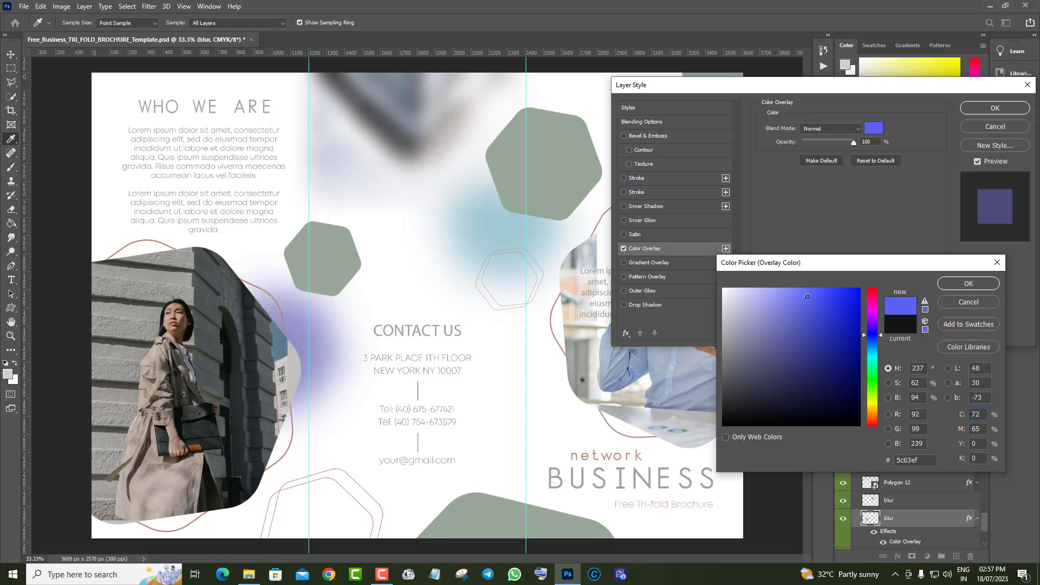
click(872, 314)
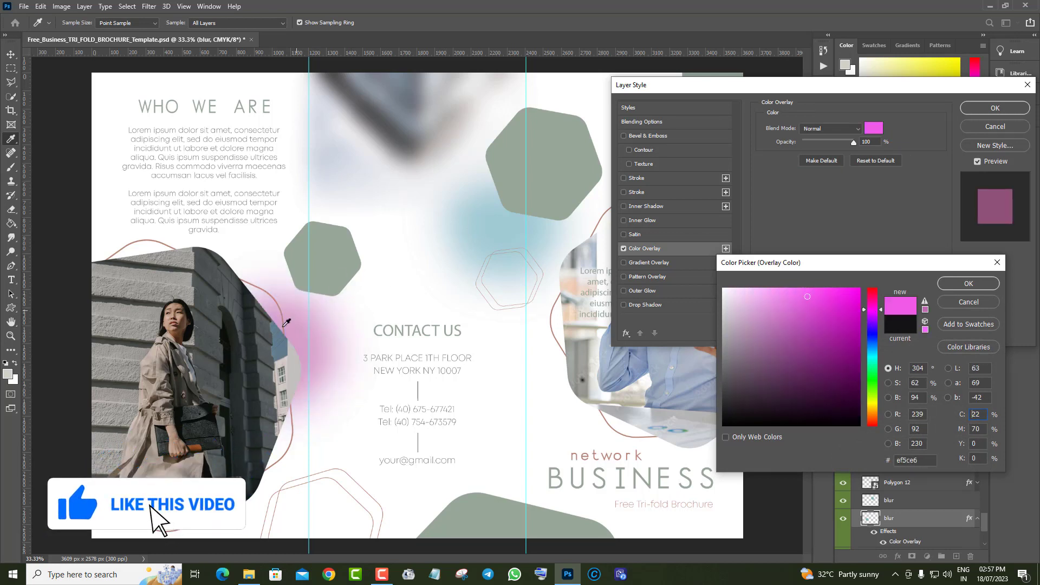
click(969, 283)
click(995, 126)
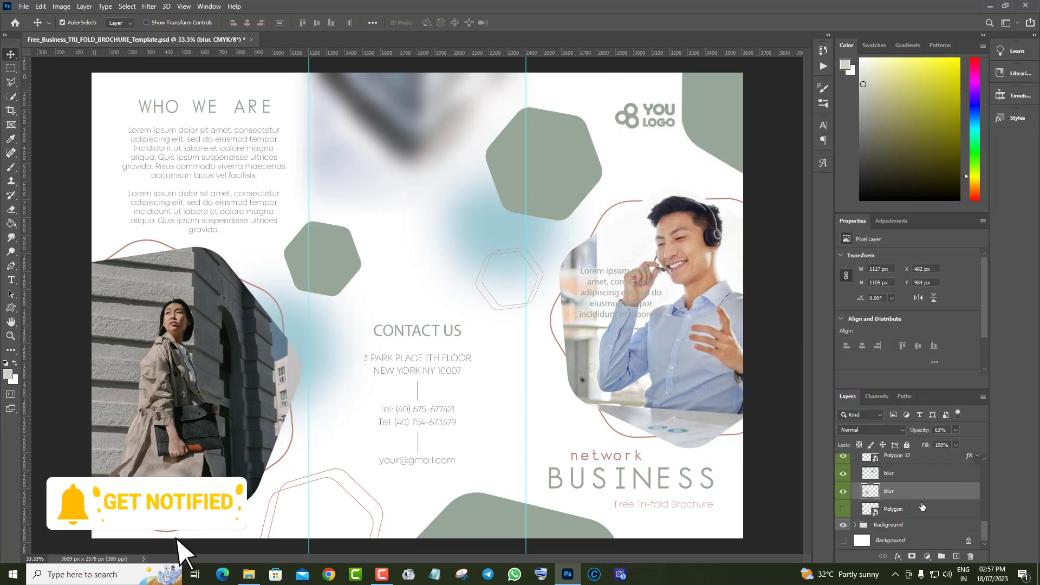
- Add a Color Overlay effect in Polygon 9's layer style settings
scroll(911, 505, up, 2)
scroll(921, 506, up, 3)
scroll(915, 507, down, 2)
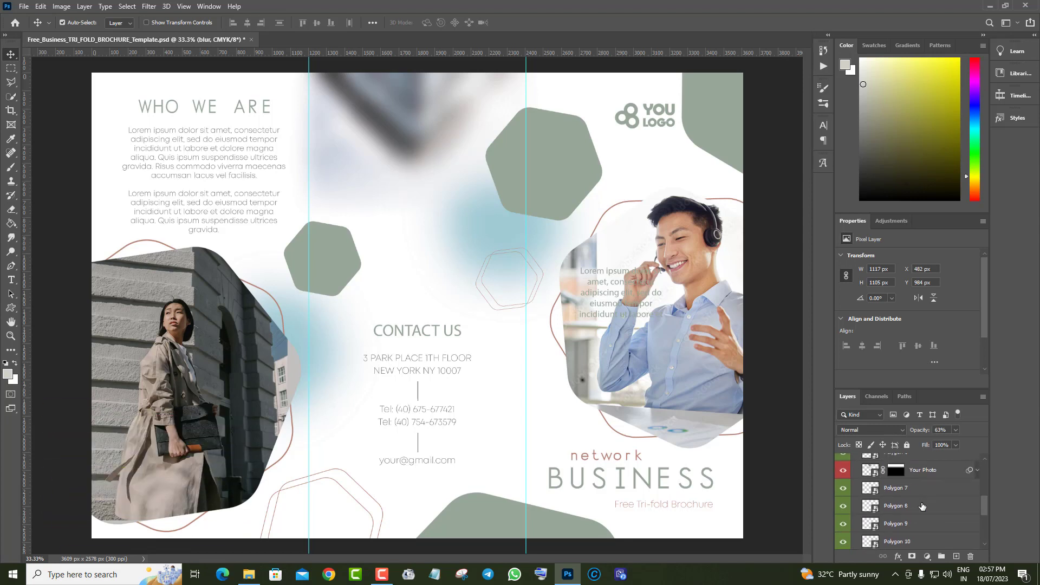
scroll(867, 507, down, 1)
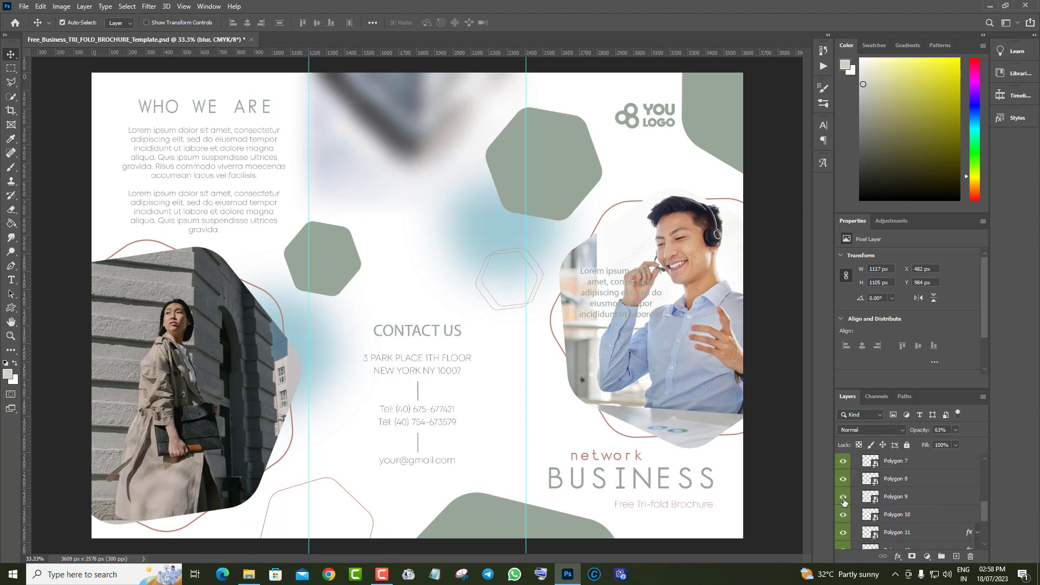
click(964, 497)
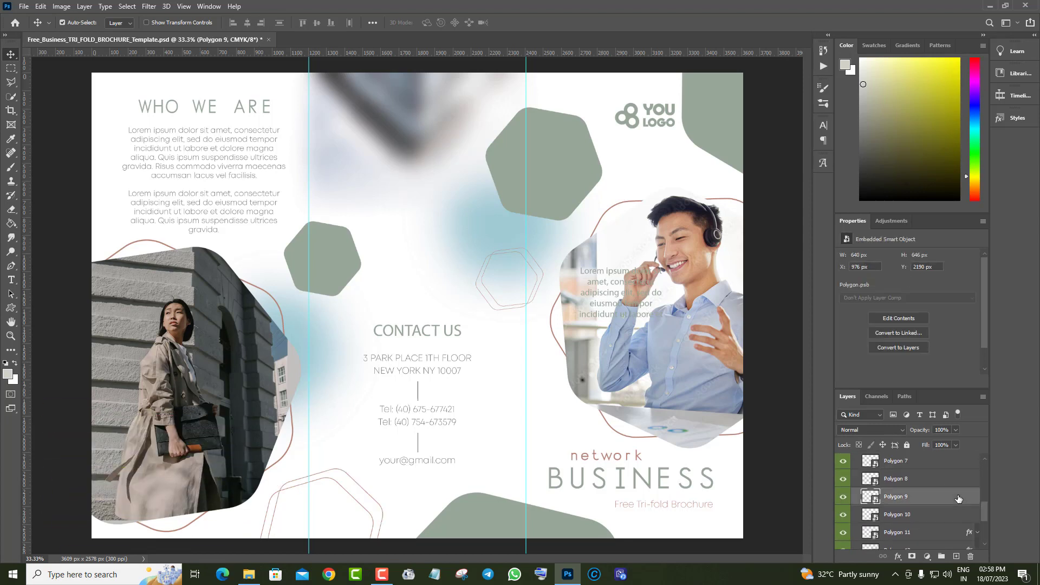
double_click(948, 496)
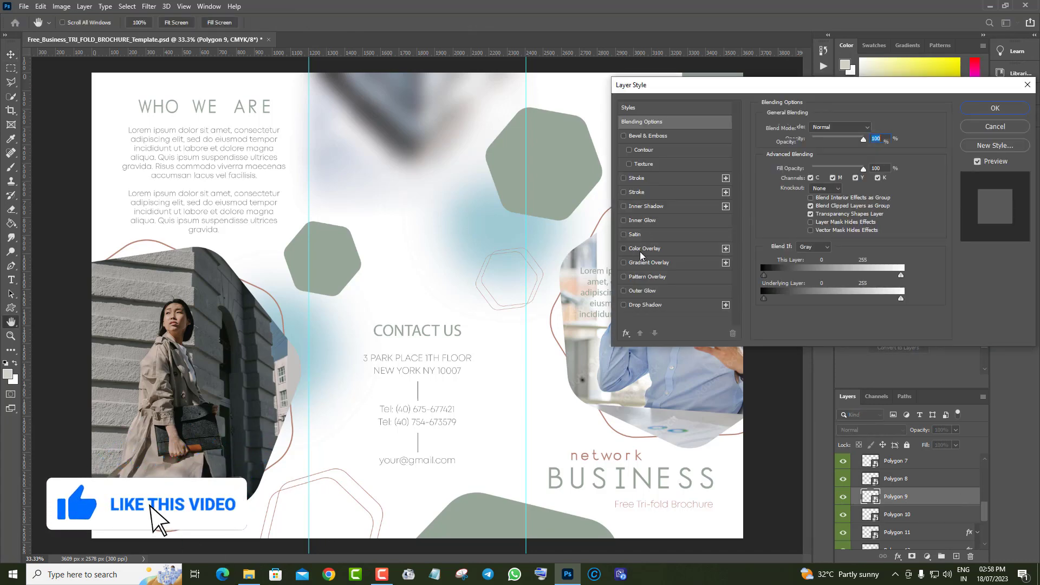
click(641, 249)
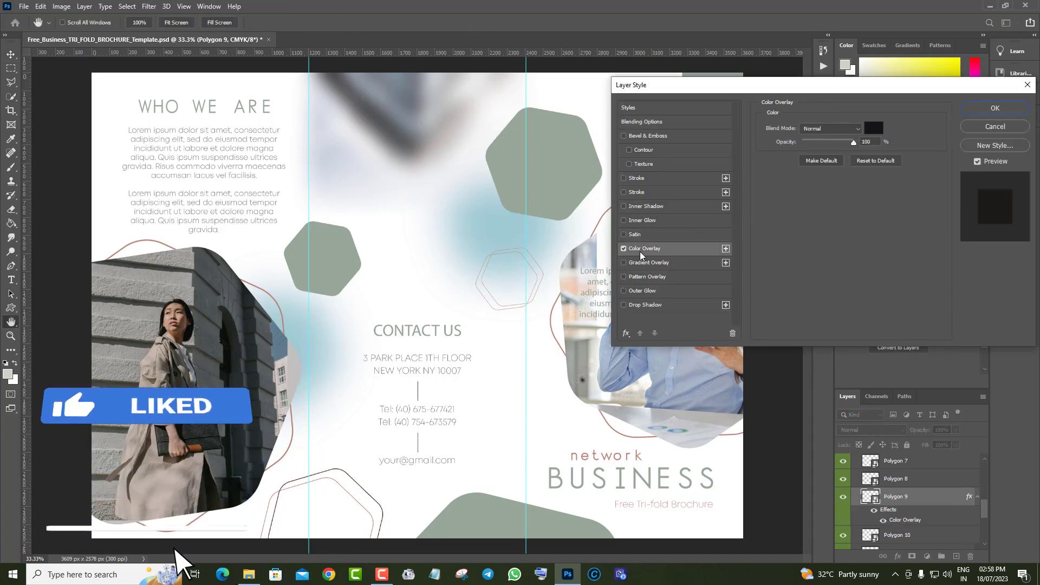
- Try magenta and light blue overlay colours, then cancel the layer style
click(880, 129)
click(725, 290)
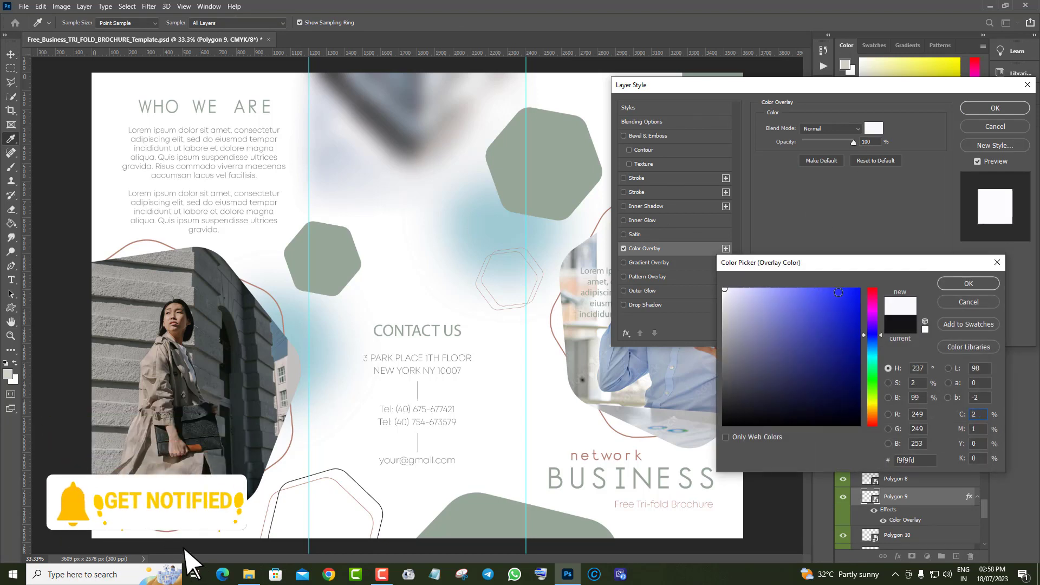
click(872, 312)
click(870, 330)
click(870, 349)
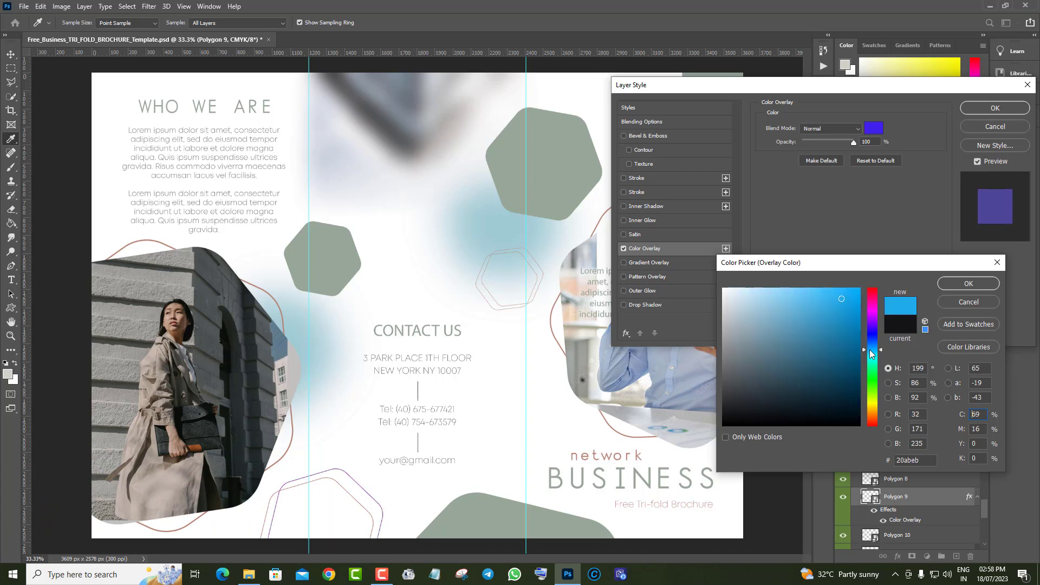
click(954, 301)
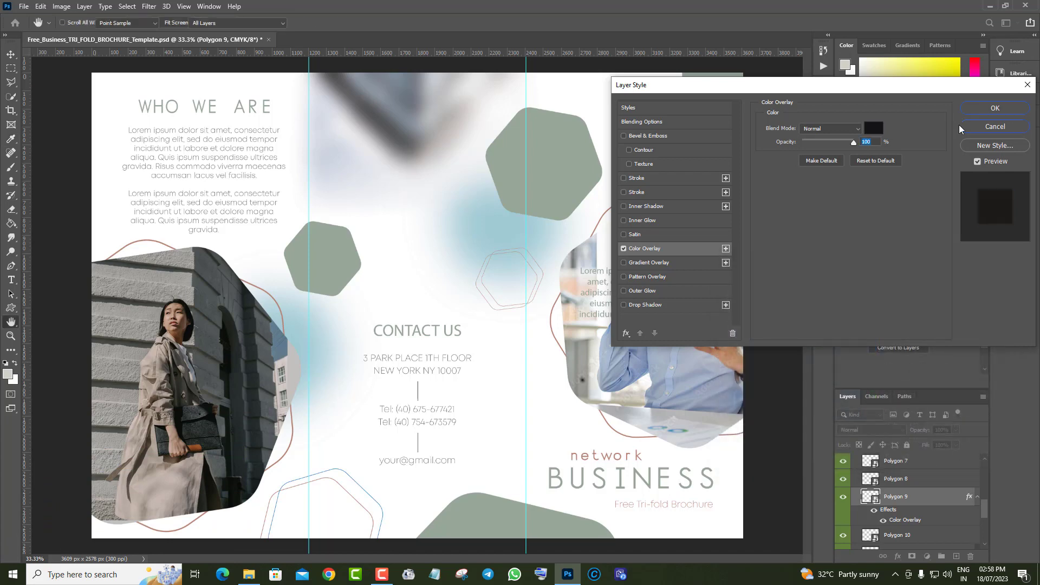
click(995, 126)
- Toggle the Your Photo layer's visibility and open its smart object contents
scroll(900, 487, up, 3)
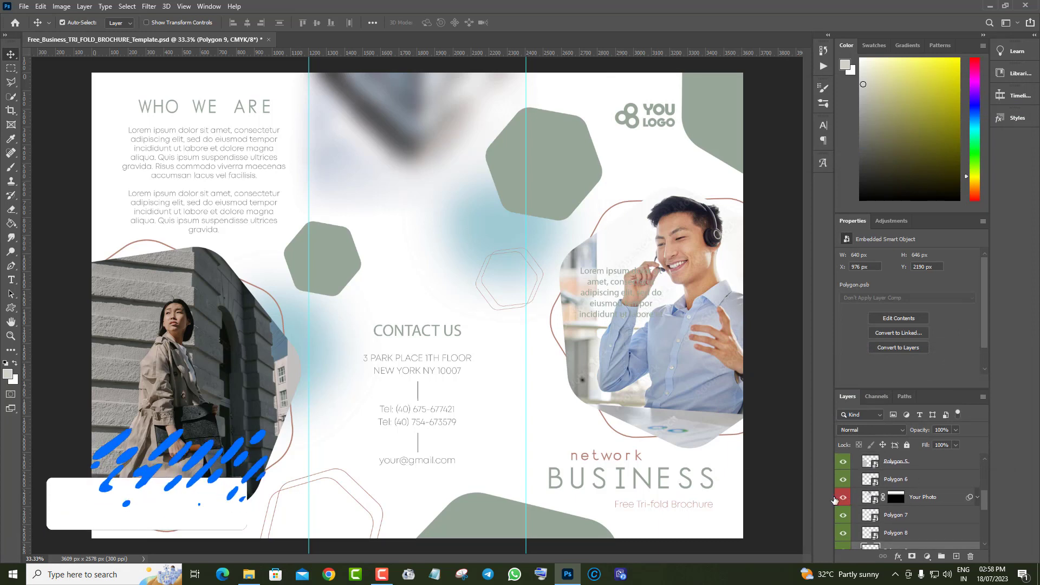
click(849, 498)
click(845, 497)
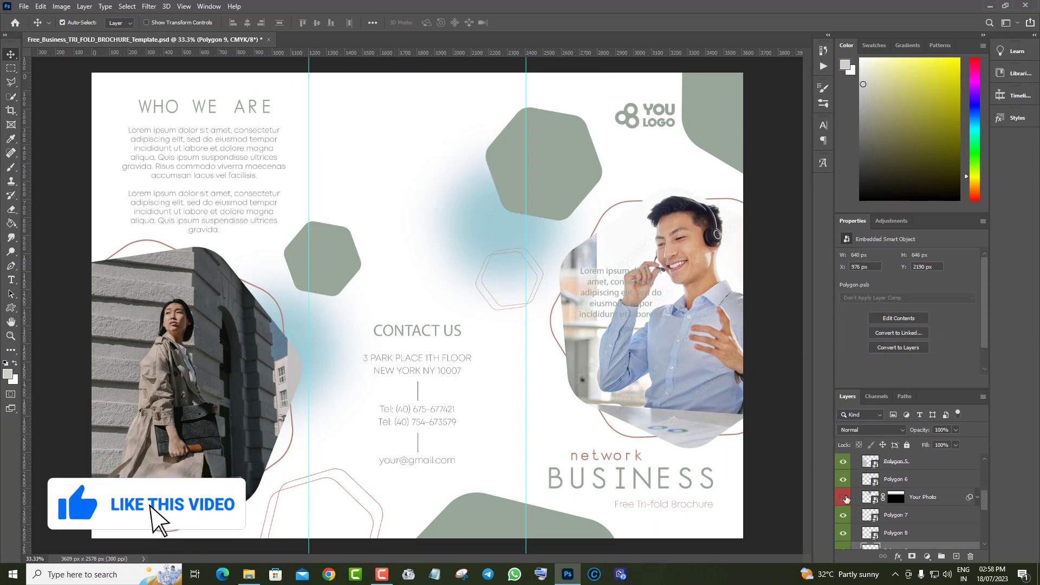
click(845, 498)
double_click(870, 497)
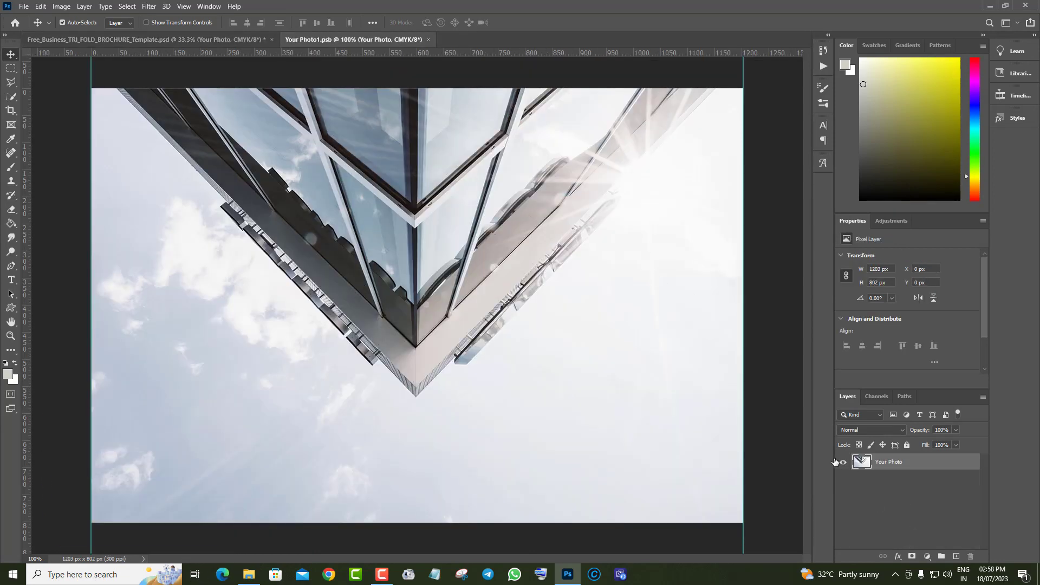
- Close the Your Photo document and expand the Text group in Layers
click(428, 40)
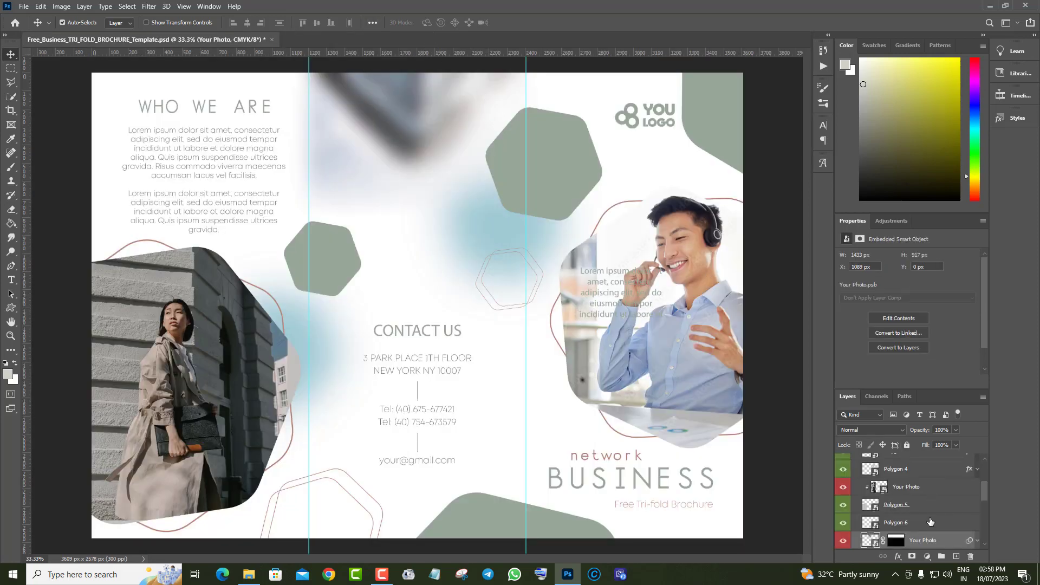
scroll(930, 522, up, 2)
scroll(930, 522, up, 2)
scroll(930, 522, up, 2)
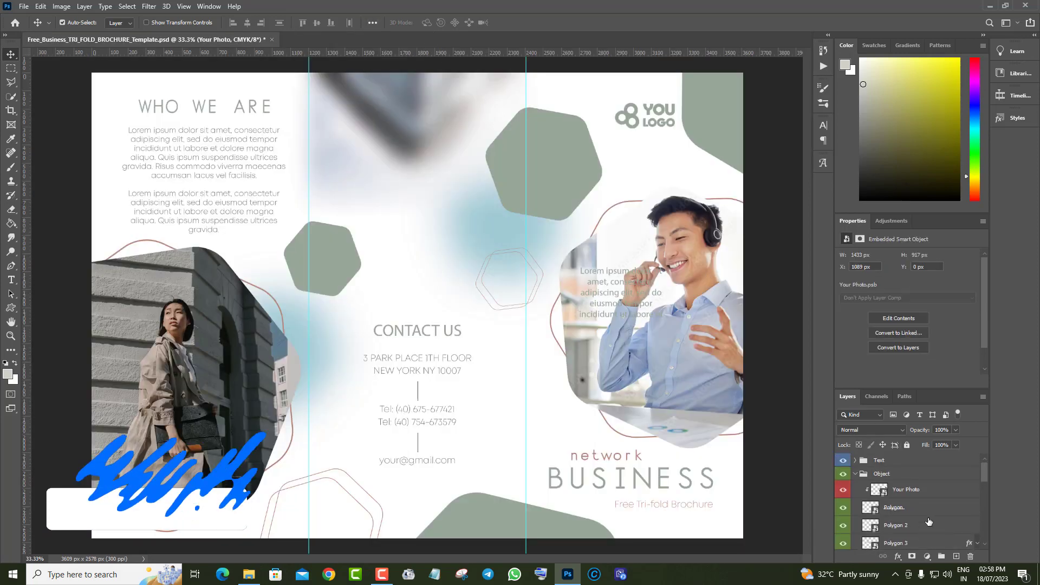
click(855, 460)
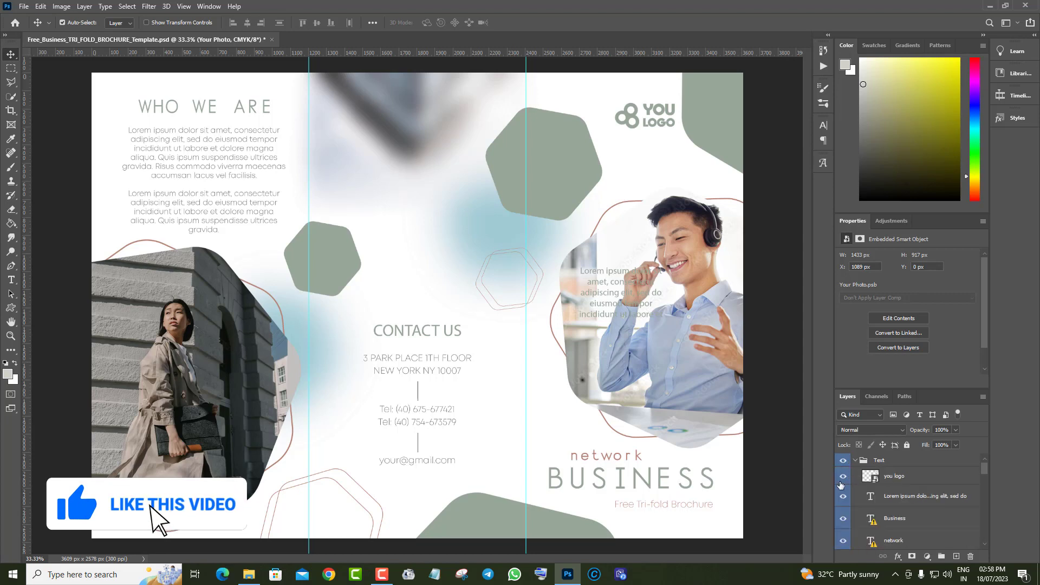
- Hide and reshow the BUSINESS heading, then hide the network label to compare
scroll(843, 493, down, 1)
click(843, 505)
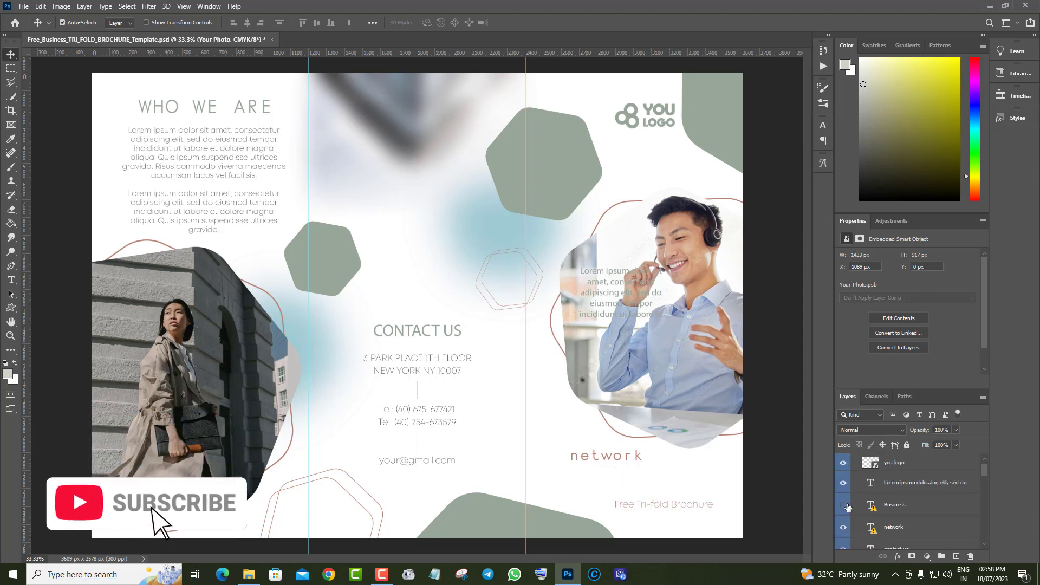
click(843, 505)
click(880, 507)
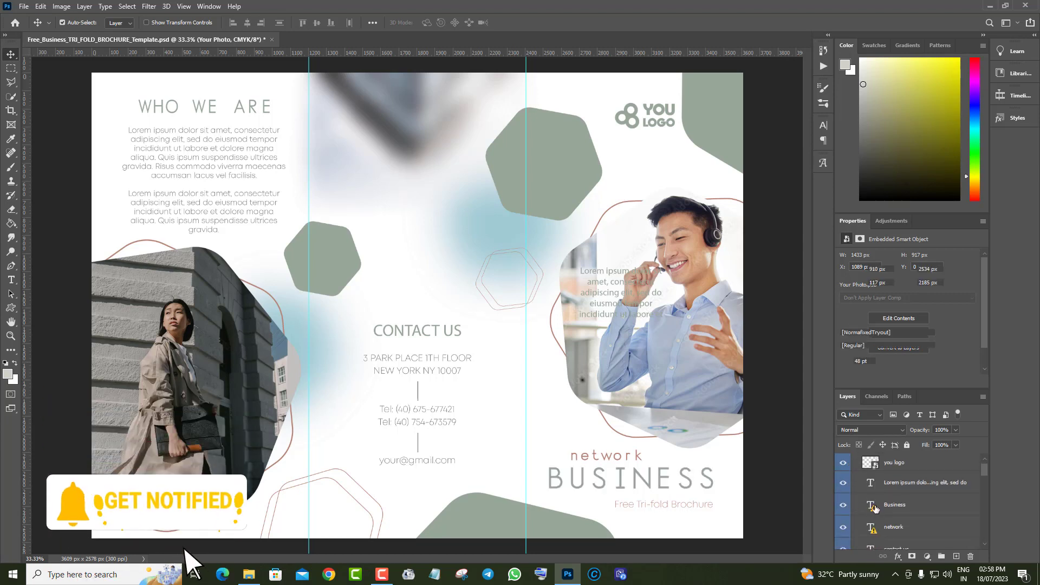
click(843, 529)
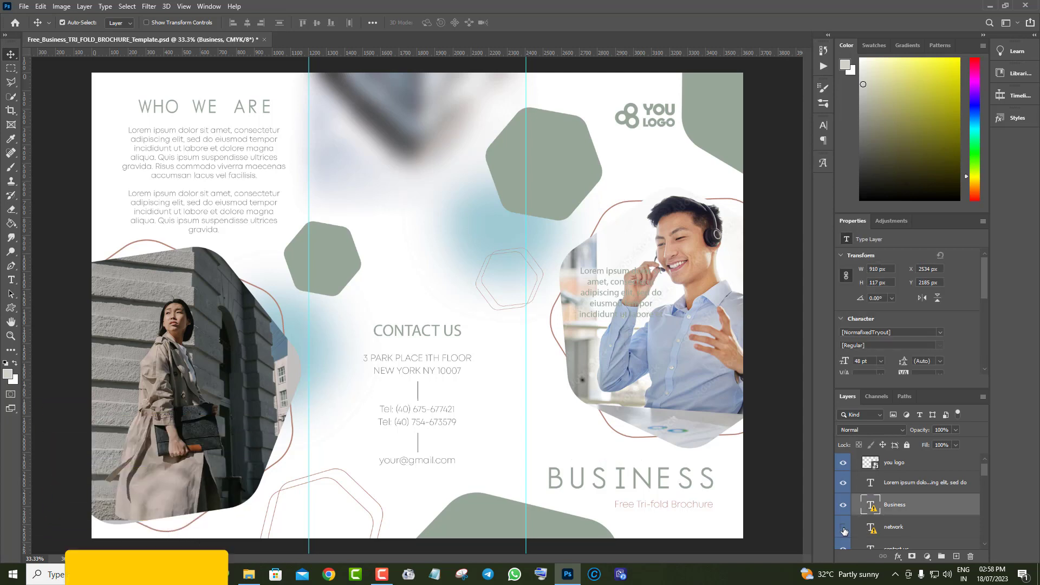
scroll(908, 516, down, 1)
scroll(907, 517, down, 5)
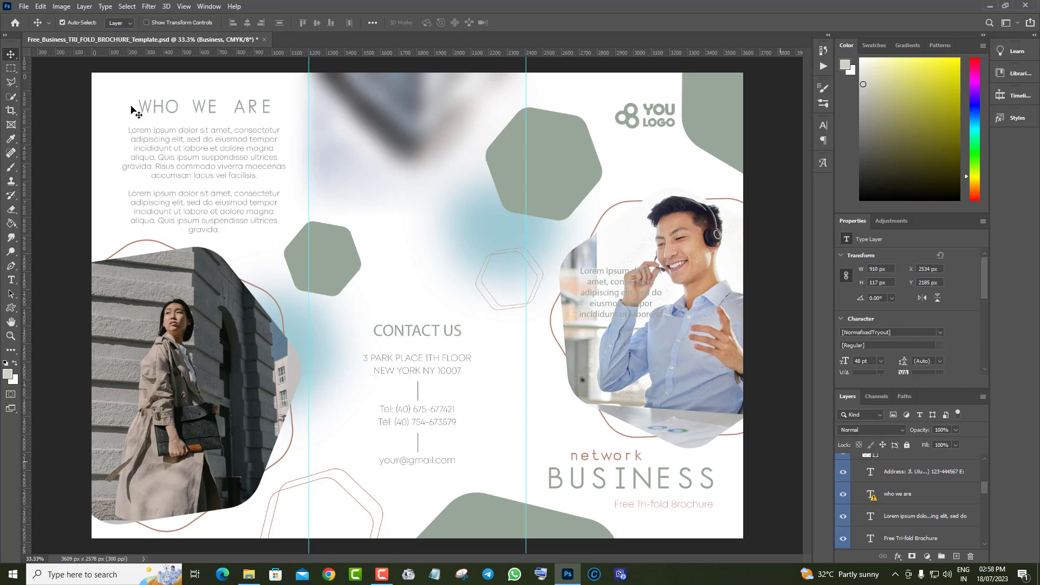
- Replace the missing NormafixedTryout font with Mont ExtraLight DEMO via Manage Fonts
double_click(870, 495)
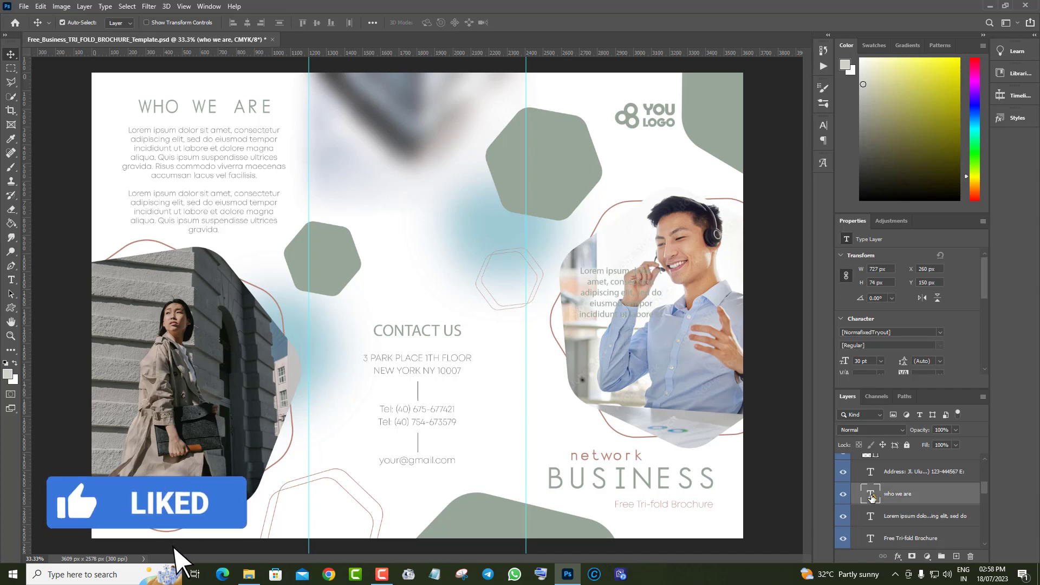
click(645, 256)
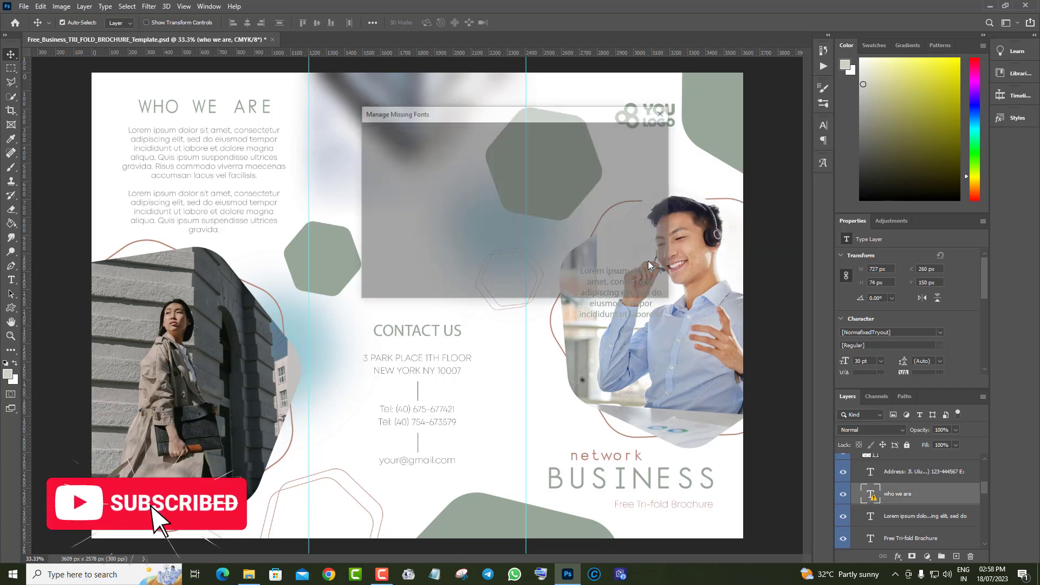
click(576, 178)
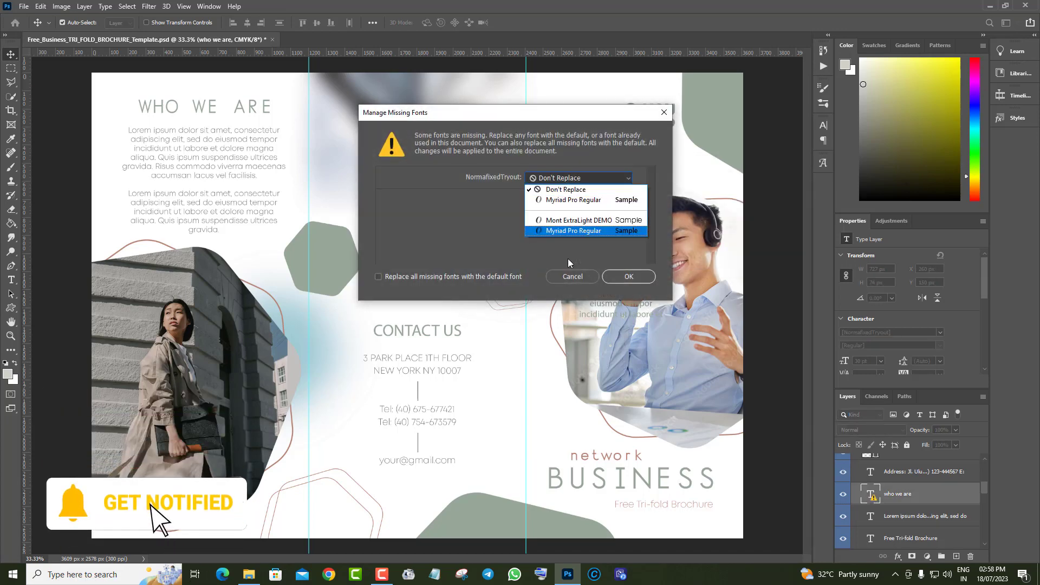
click(587, 221)
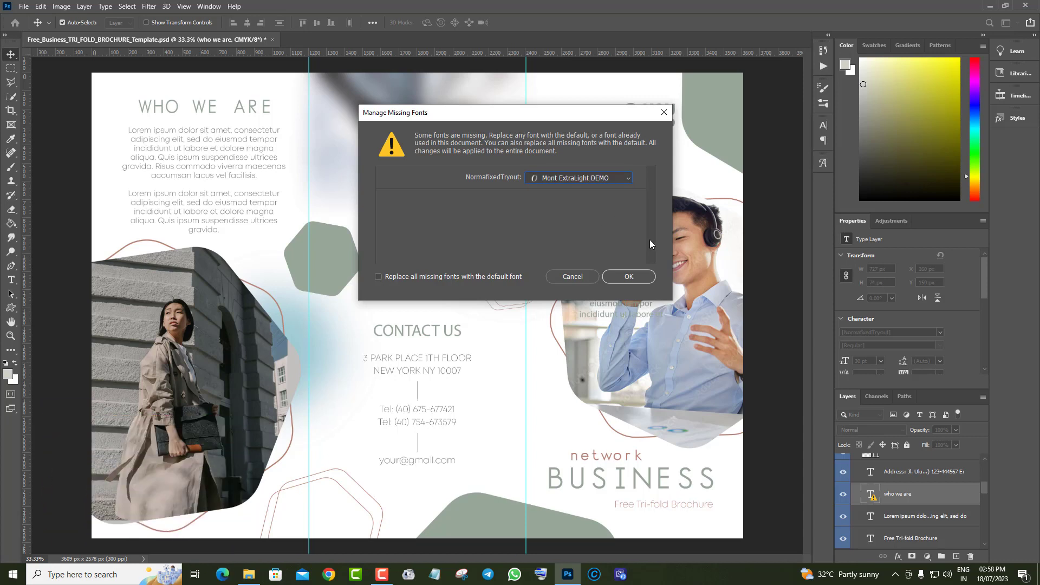
click(626, 278)
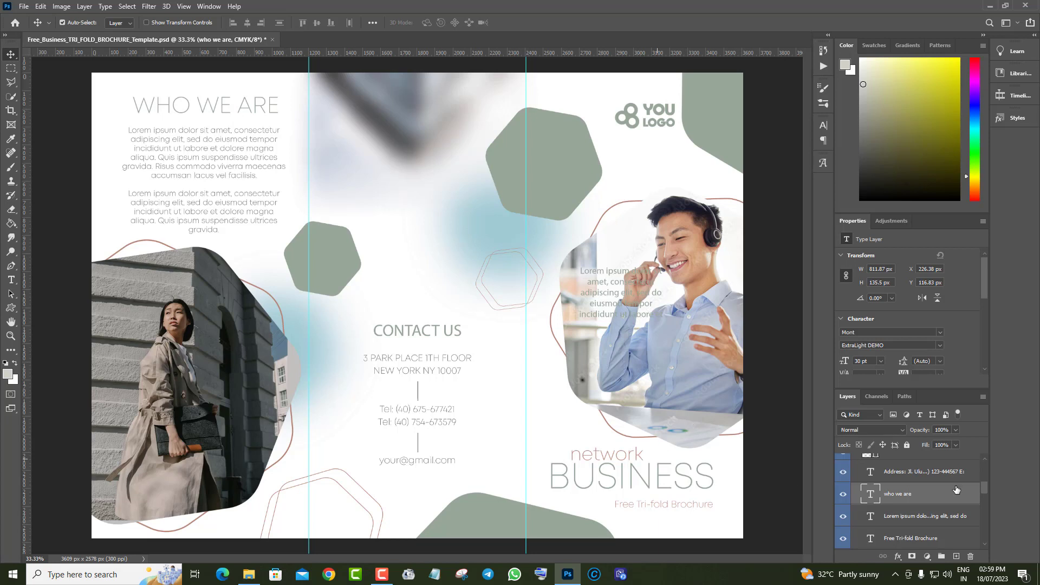
- Retype the BUSINESS headline as 'YOUR TEXT' and commit it
scroll(956, 493, down, 2)
scroll(959, 504, down, 2)
scroll(960, 512, down, 2)
scroll(961, 515, down, 2)
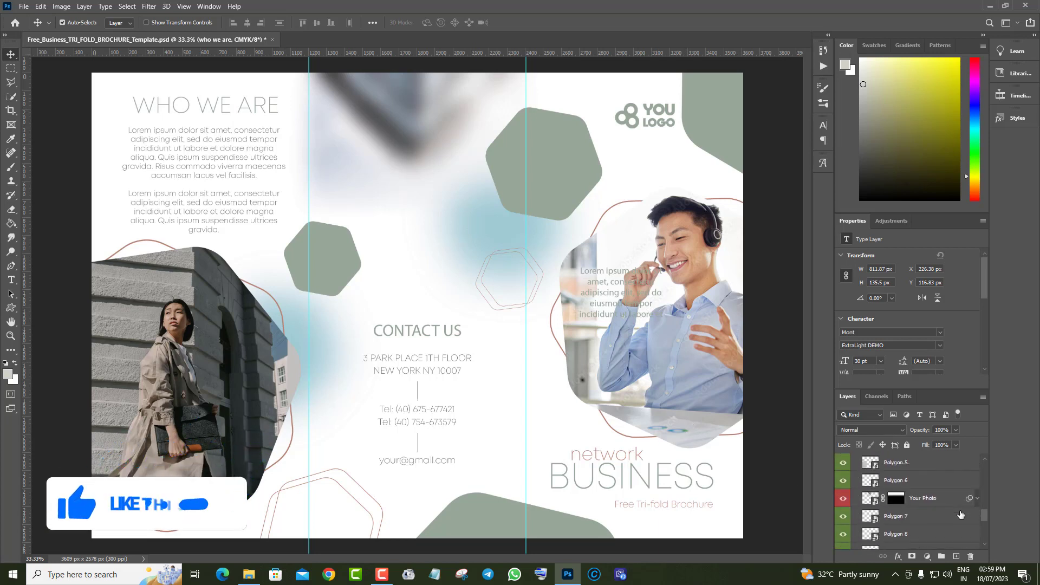
scroll(960, 515, up, 2)
scroll(960, 515, up, 2)
scroll(961, 515, up, 2)
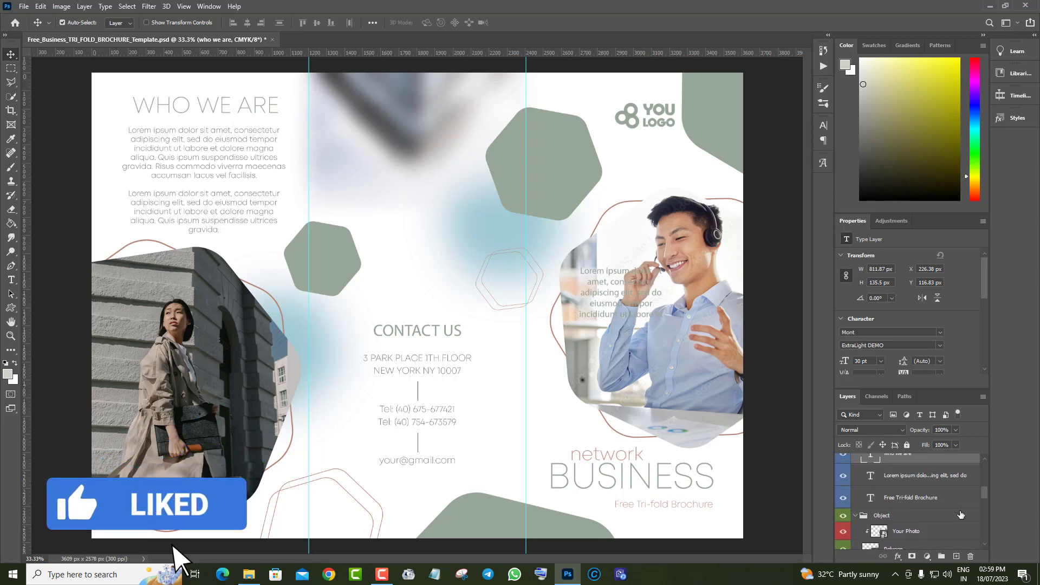
scroll(960, 515, up, 1)
scroll(960, 515, up, 1)
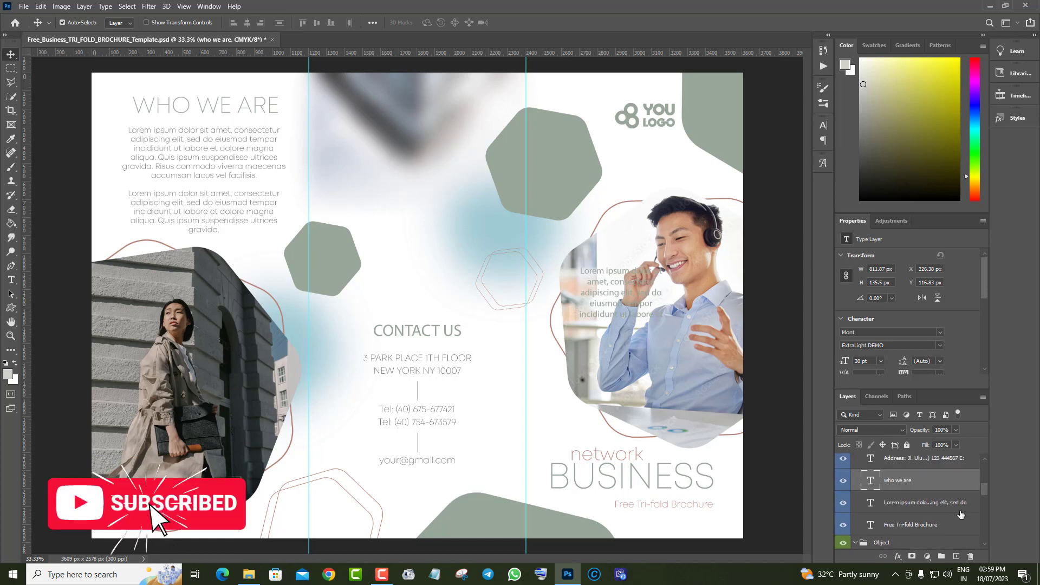
scroll(960, 514, down, 1)
scroll(961, 515, down, 2)
scroll(961, 514, down, 2)
scroll(961, 514, down, 1)
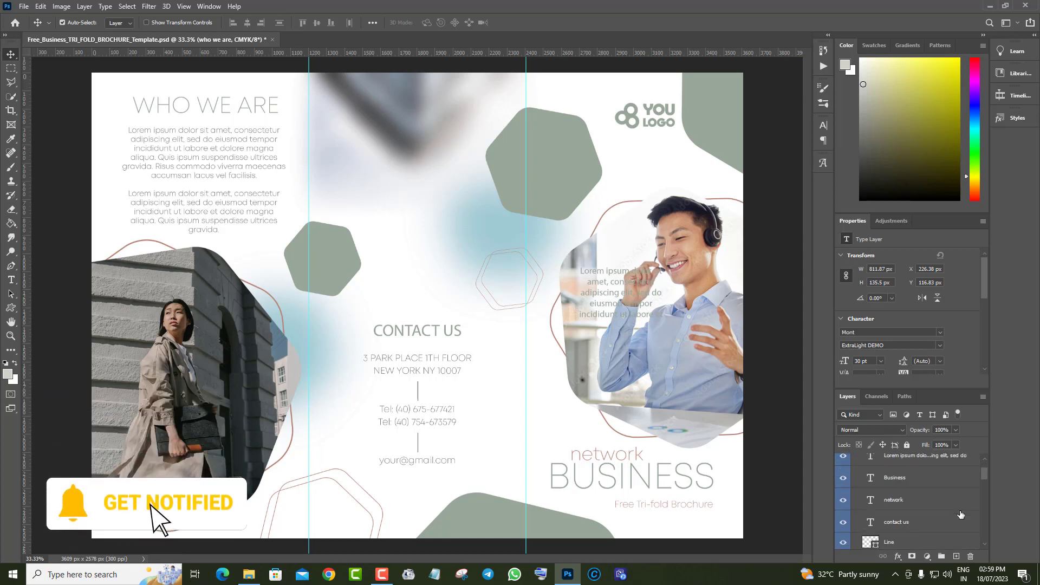
click(877, 479)
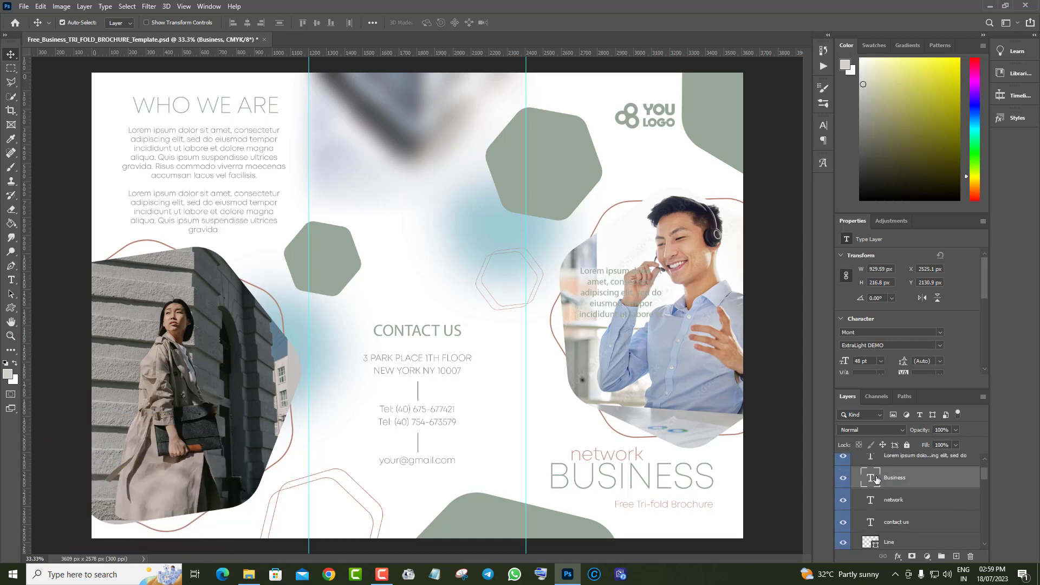
double_click(715, 475)
text(YOUR TEXT)
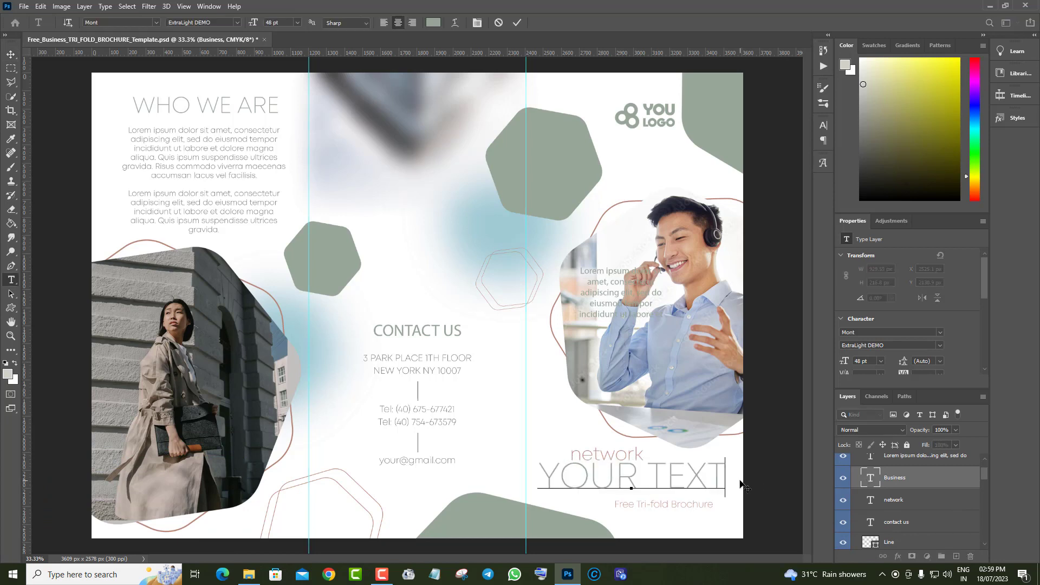
click(9, 56)
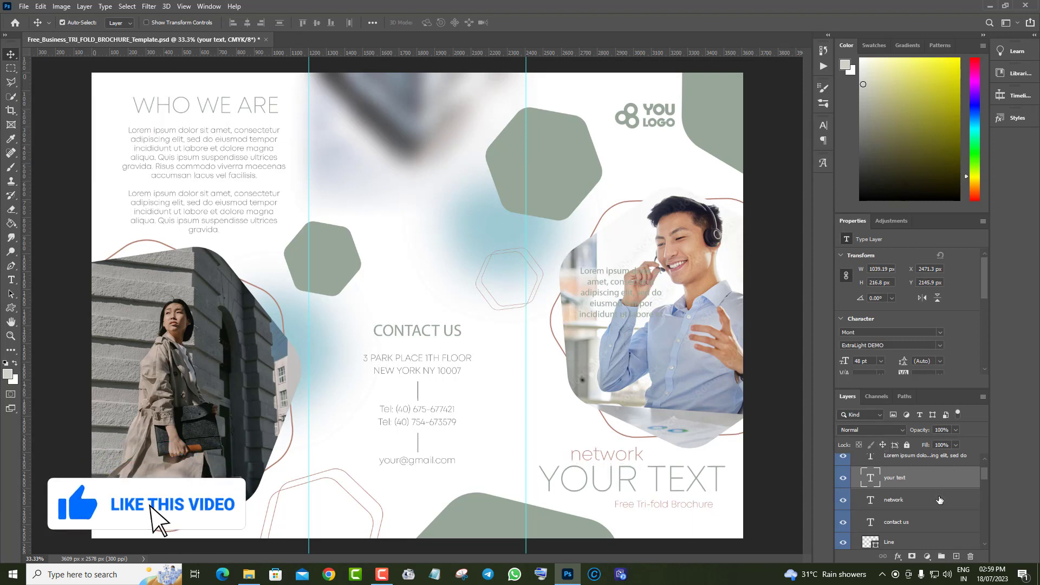
- Select the contact us layer for dark green recolouring, then the Your Photo layer
click(925, 527)
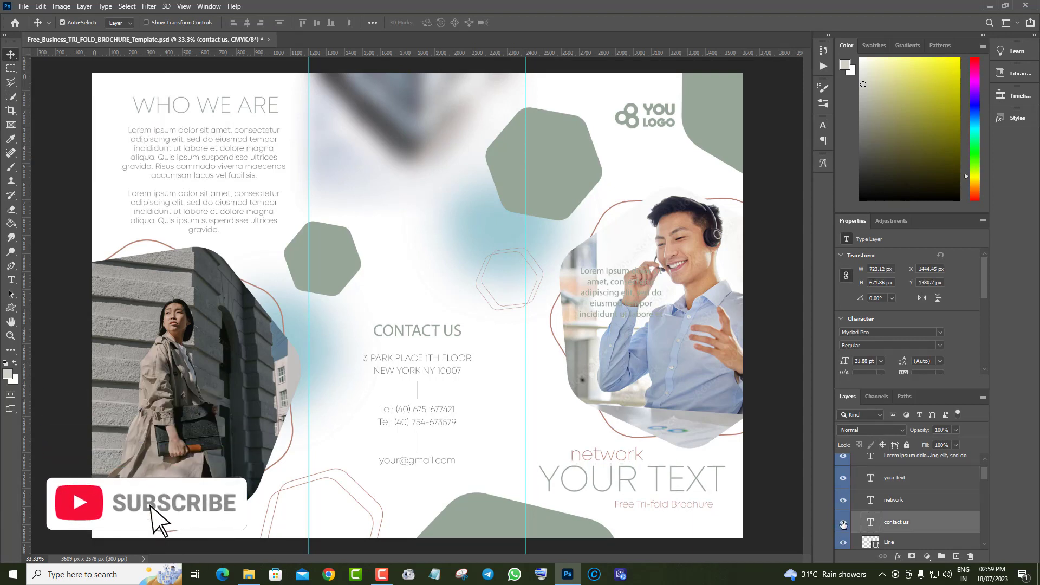
click(843, 522)
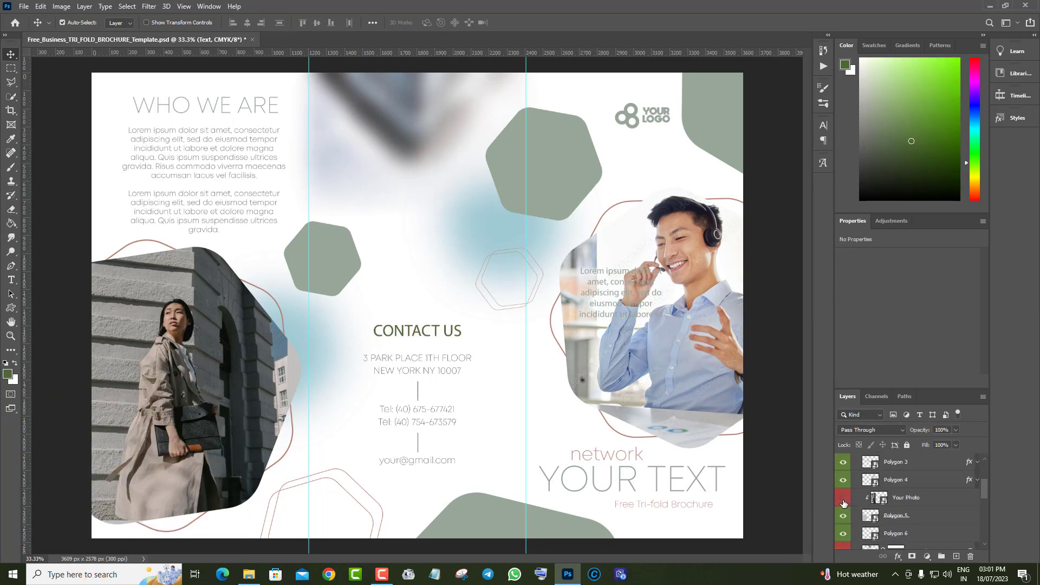
click(884, 501)
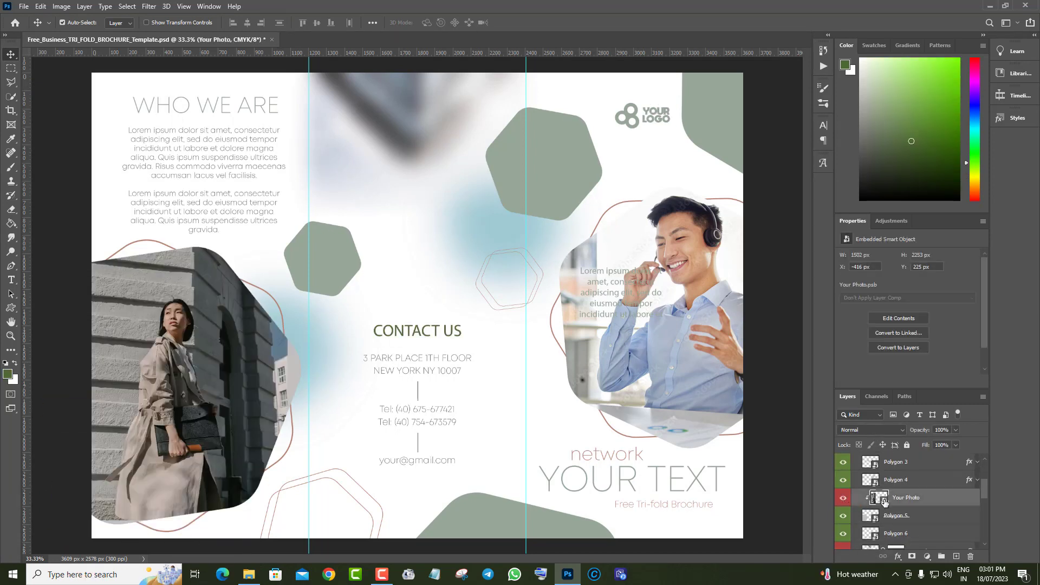
- Open Image.jpg and drag the businessmen photo into the Your Photo smart object
double_click(885, 501)
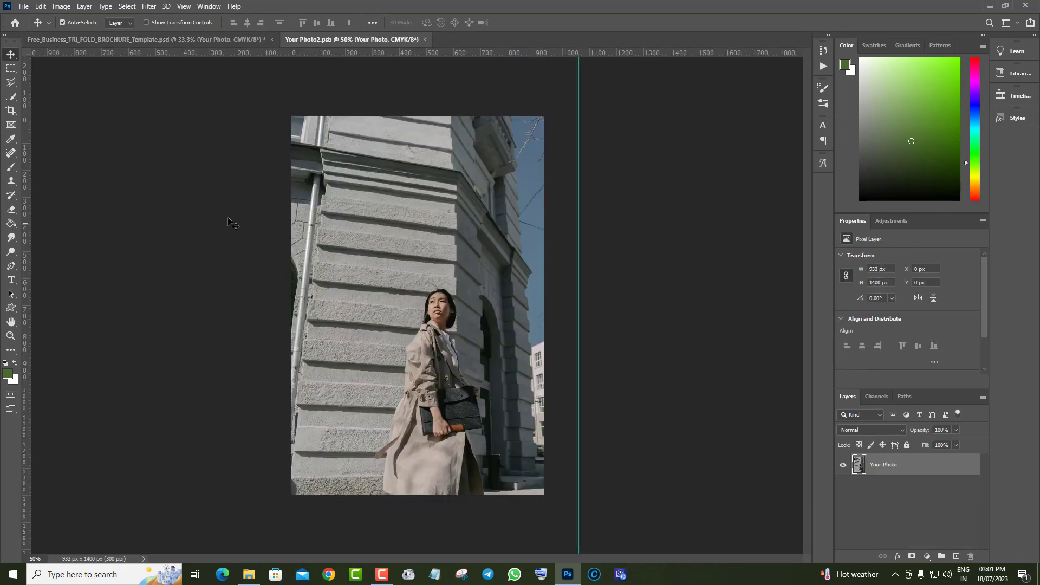
click(27, 6)
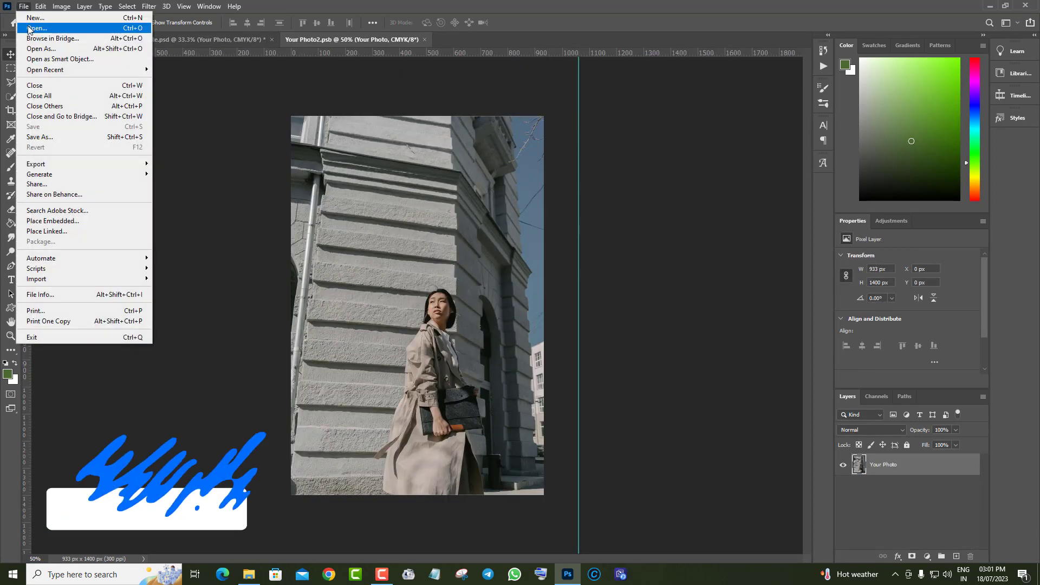
click(33, 28)
click(501, 392)
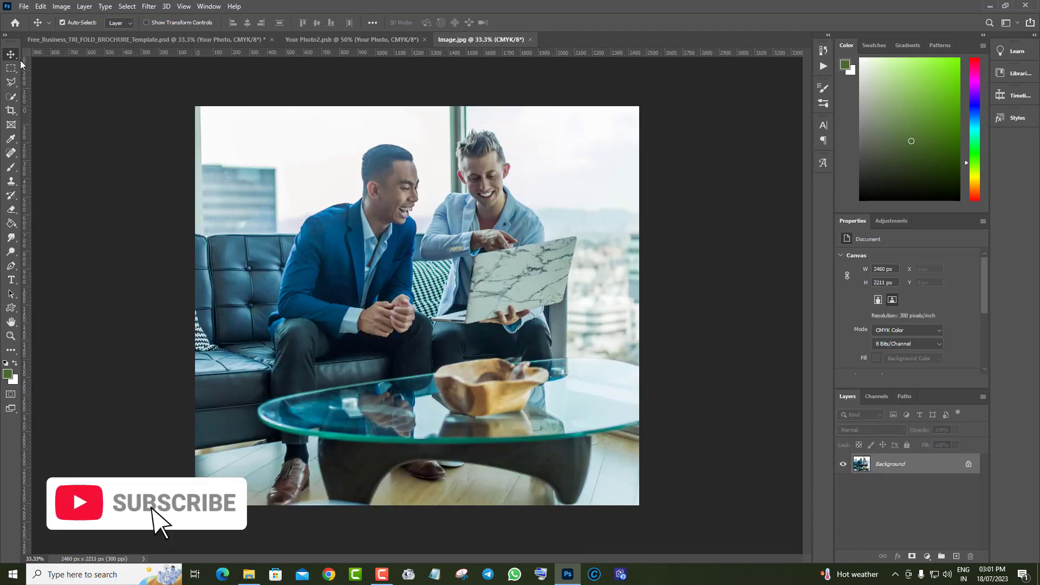
mouse_move(573, 216)
mouse_down()
mouse_move(383, 181)
mouse_move(399, 220)
mouse_up()
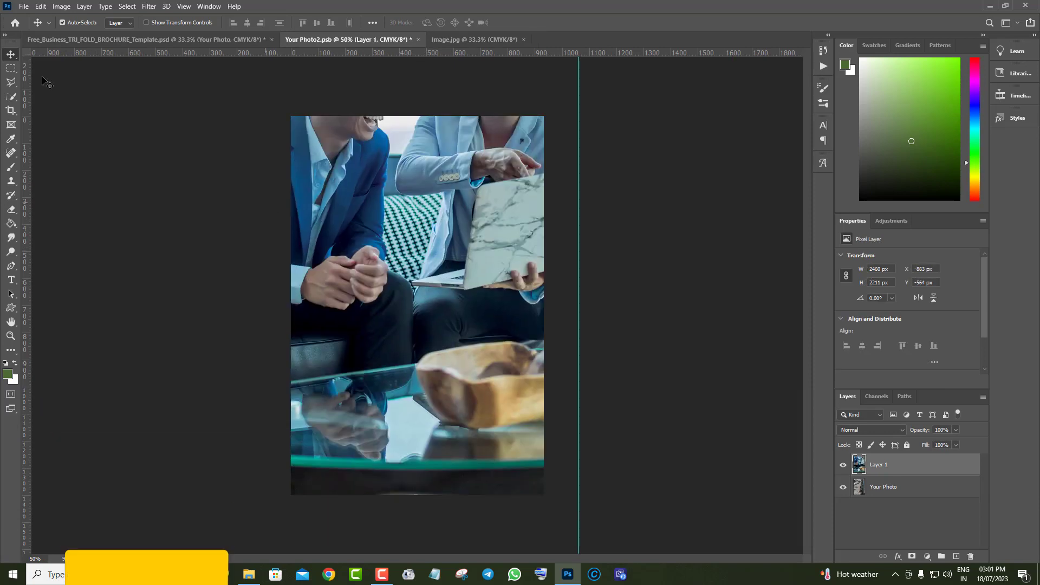
- Free Transform the photo to fit the frame, close Image.jpg and save the .psb
click(46, 6)
click(81, 243)
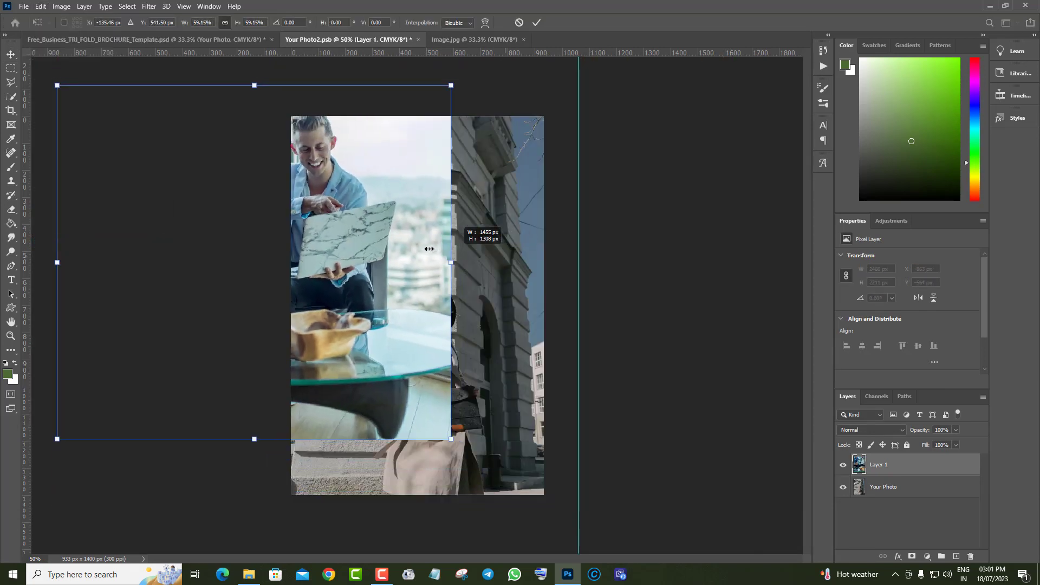
drag(730, 267, 460, 266)
drag(448, 451, 456, 451)
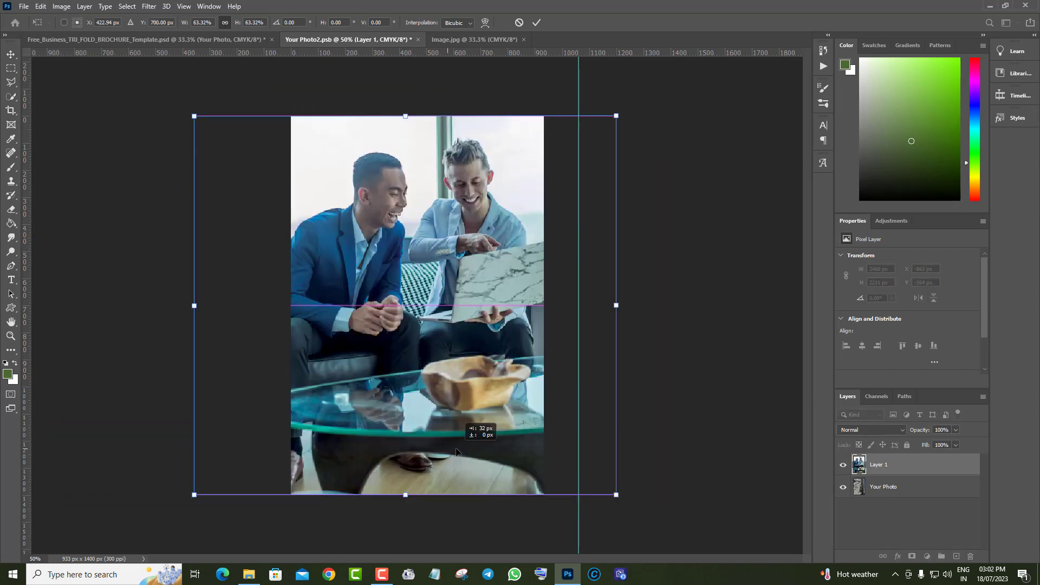
click(9, 55)
click(525, 40)
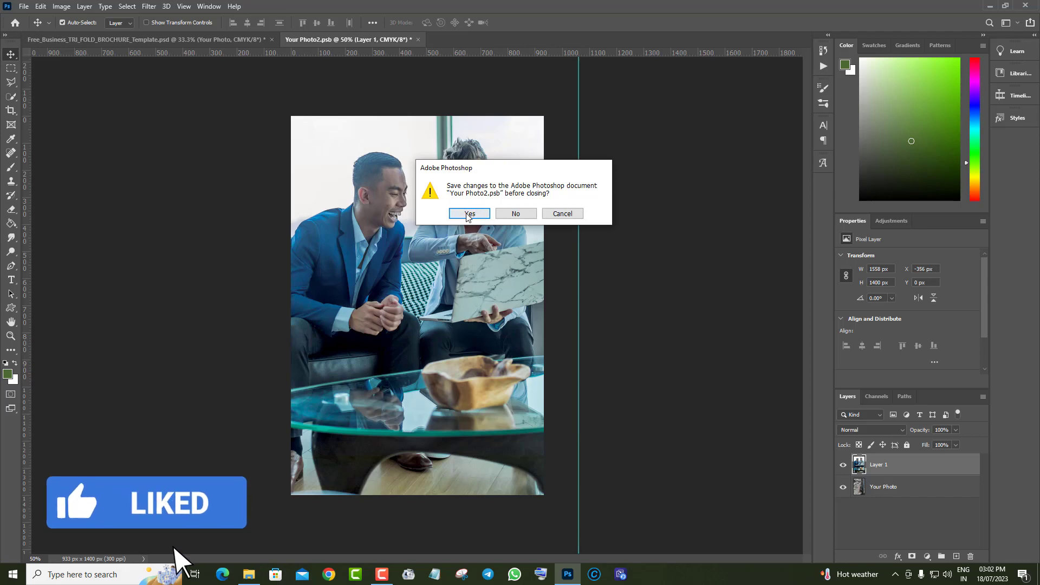
click(469, 214)
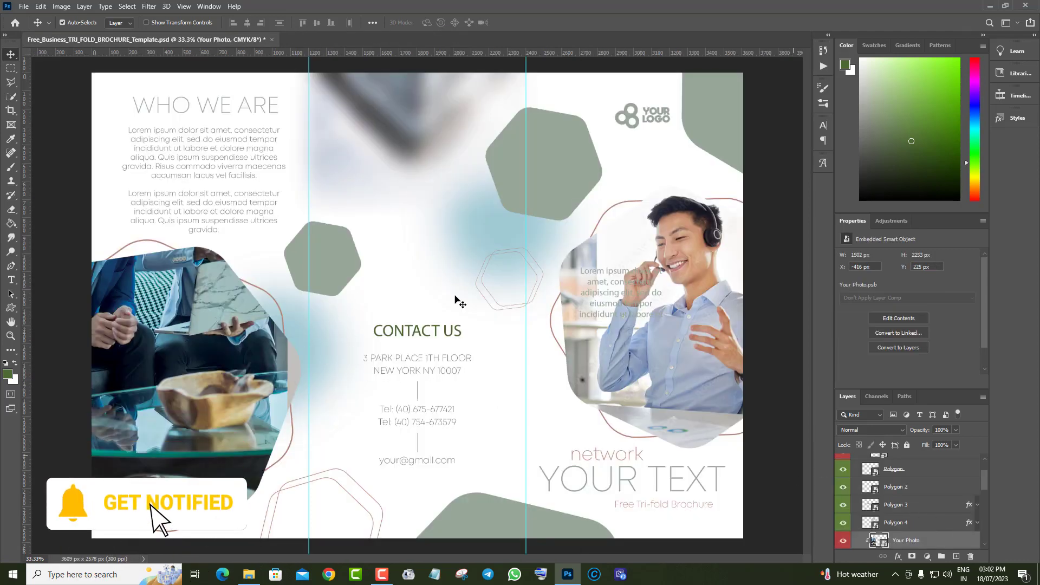
- Free Transform the businessmen photo, dragging it down so both men show
click(40, 7)
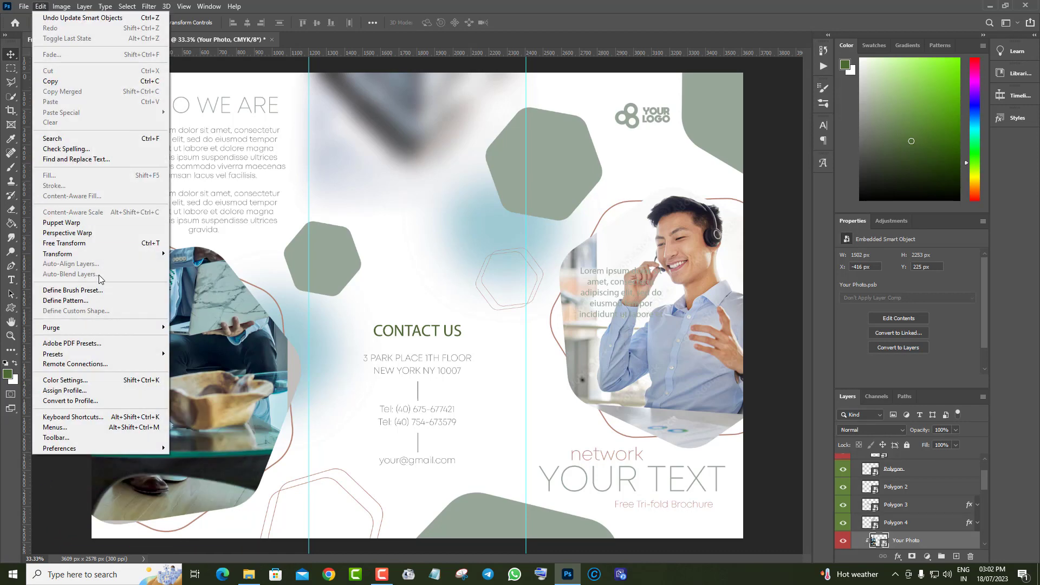
click(64, 242)
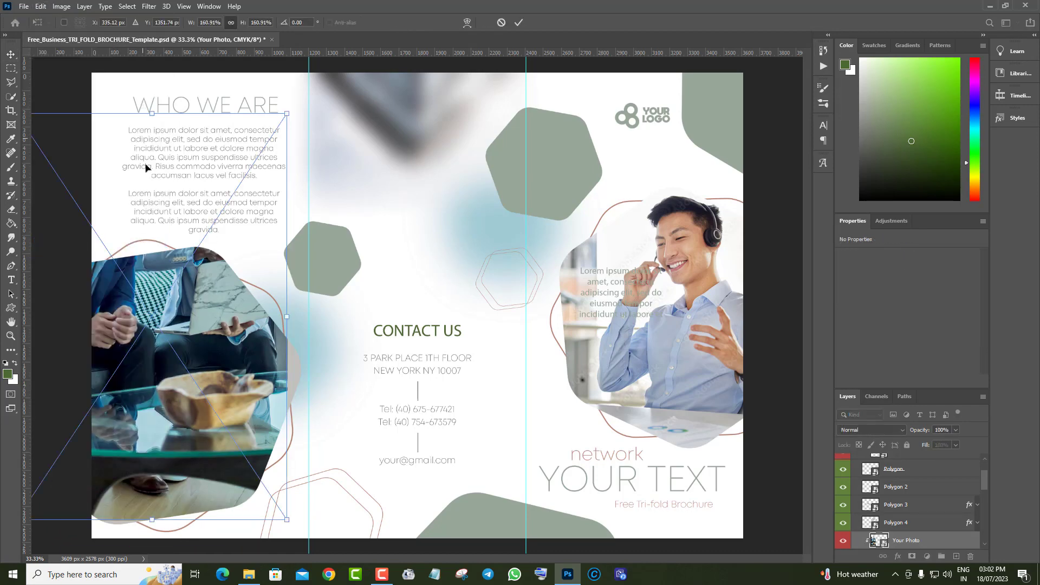
mouse_move(148, 176)
mouse_down()
mouse_move(151, 275)
mouse_move(162, 294)
mouse_up()
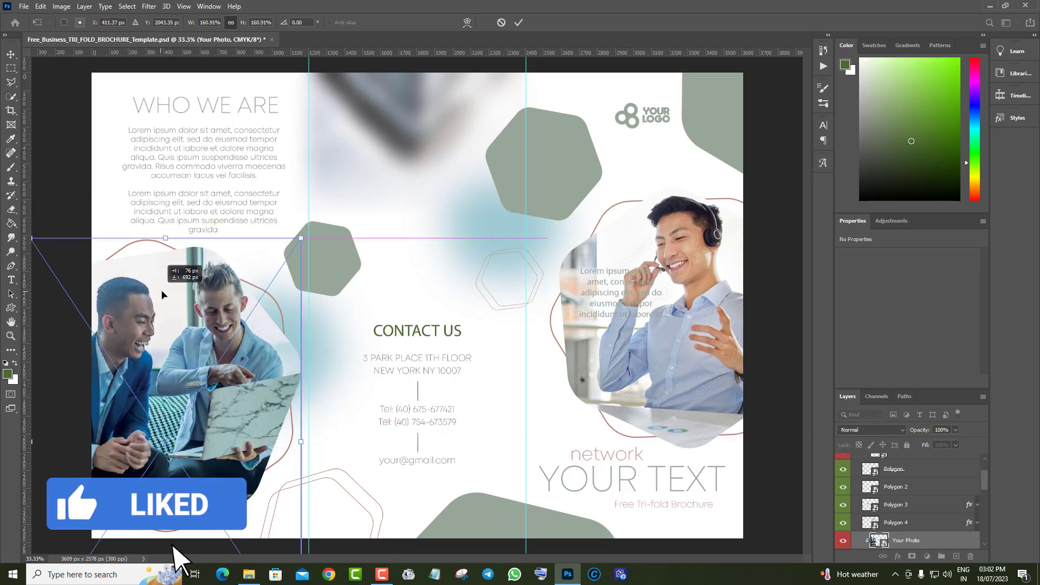
key(Return)
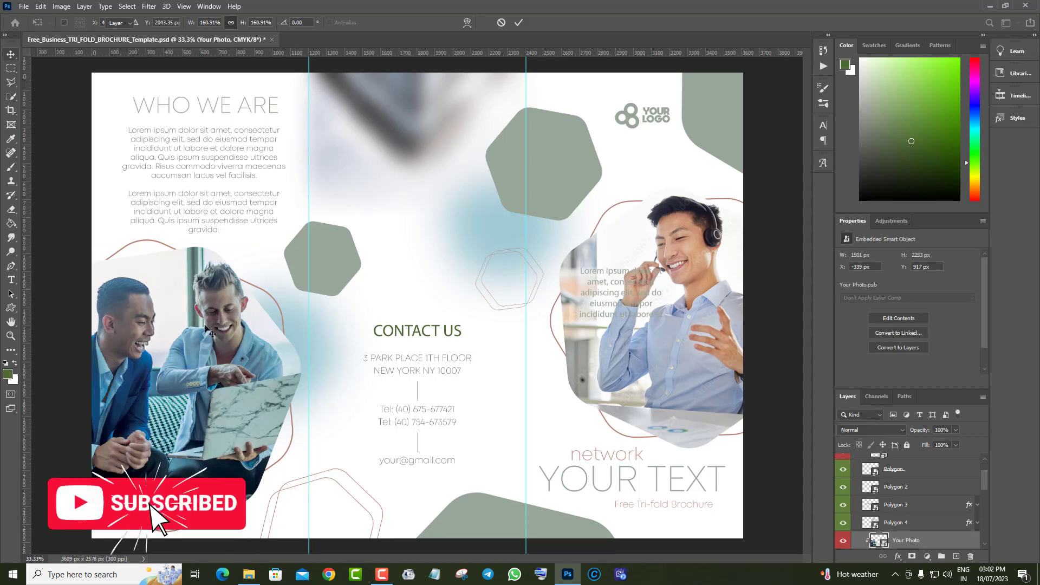